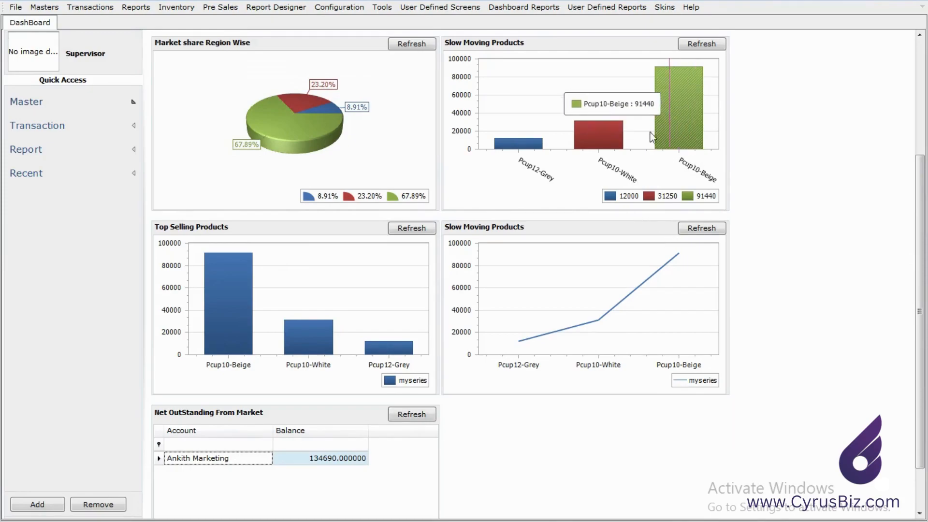
# Collapse the Master shortcuts in Quick Access and expand the Transaction shortcuts
pyautogui.click(135, 106)
pyautogui.click(134, 126)
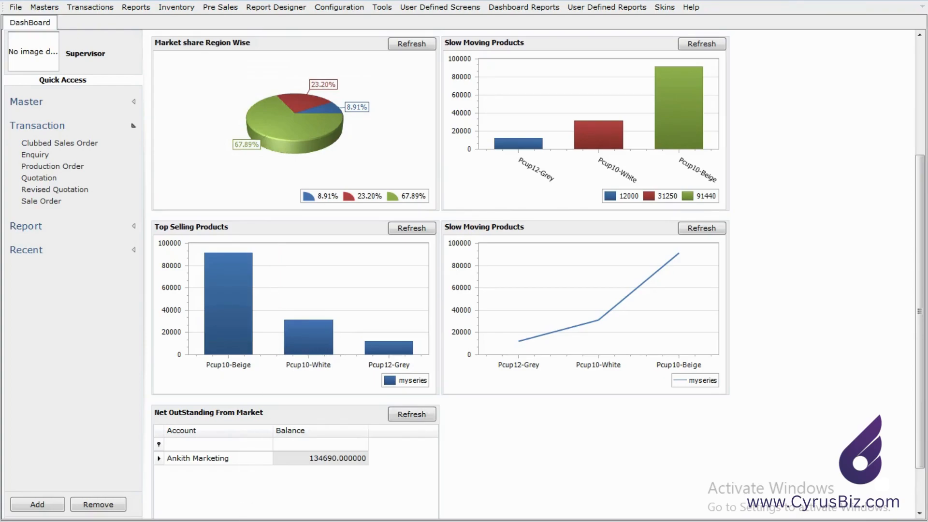
# Switch to the Excel workflow sheet, review the activities from Issued to Production through Final Invoice, and return to the ERP dashboard
pyautogui.moveTo(236, 520)
pyautogui.click(235, 483)
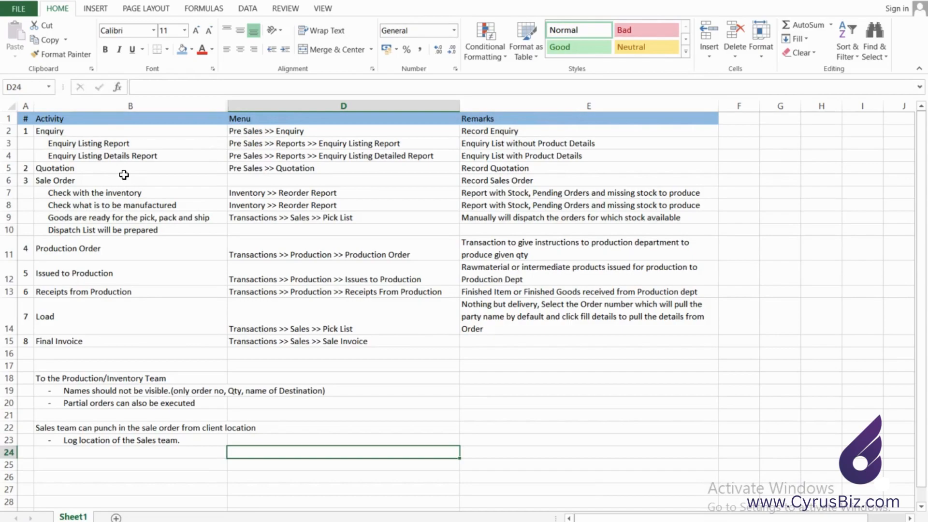
pyautogui.click(124, 272)
pyautogui.click(132, 294)
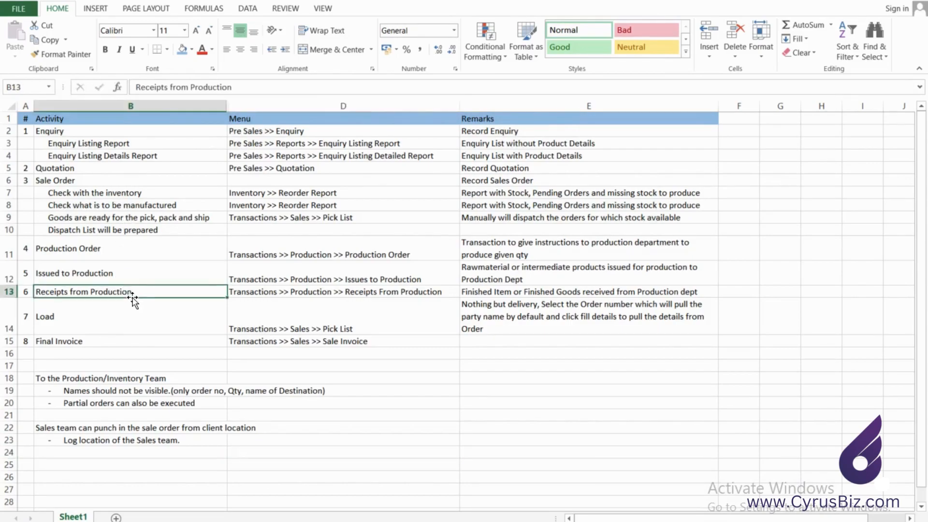
pyautogui.click(133, 316)
pyautogui.click(138, 342)
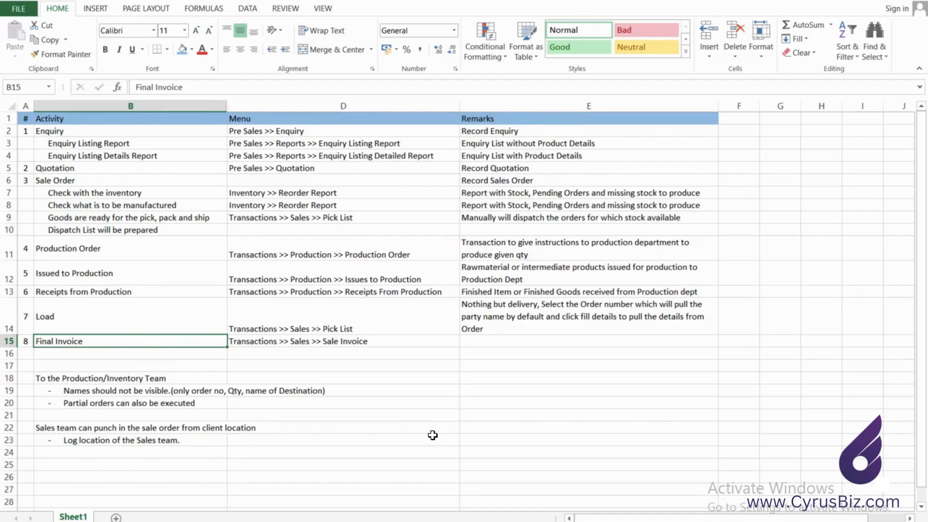
pyautogui.click(887, 3)
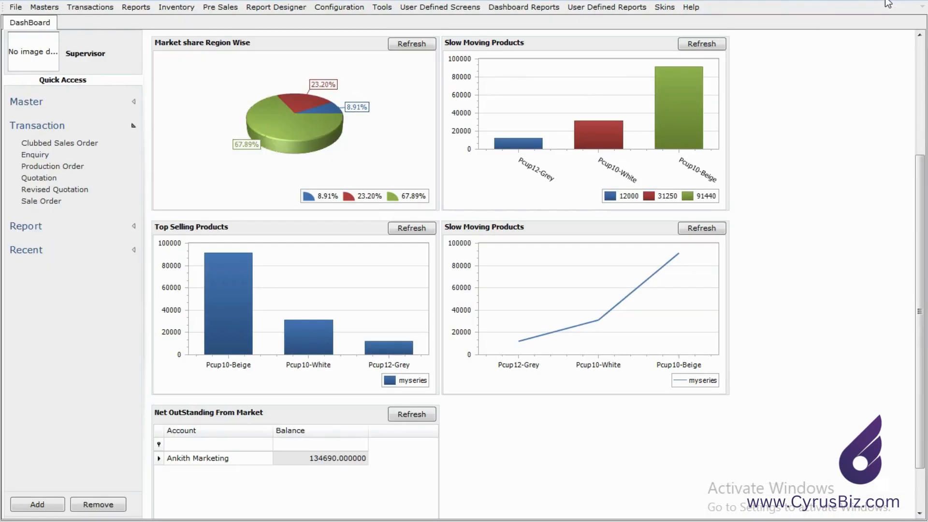
# Open the pre-sales Enquiry form, load voucher 9 of series ENQ, and inspect its first product and enquired quantity
pyautogui.click(227, 11)
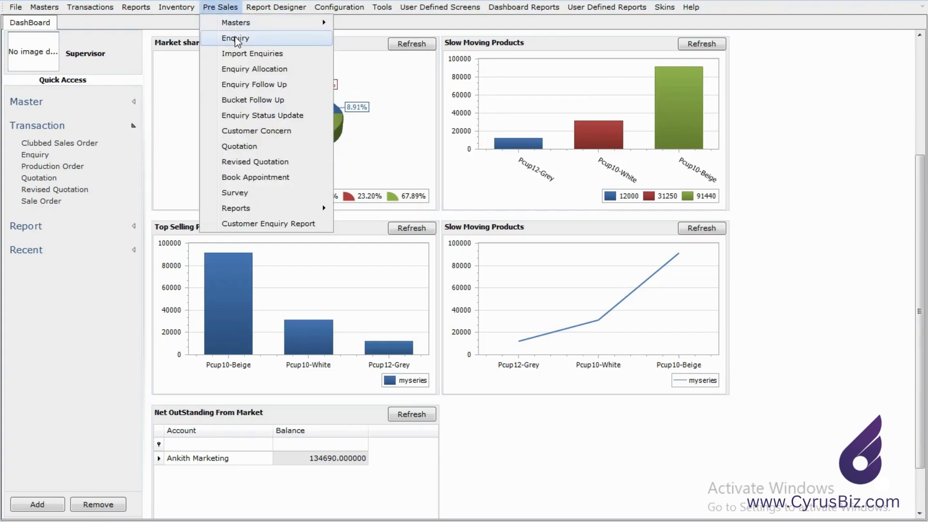
pyautogui.click(235, 39)
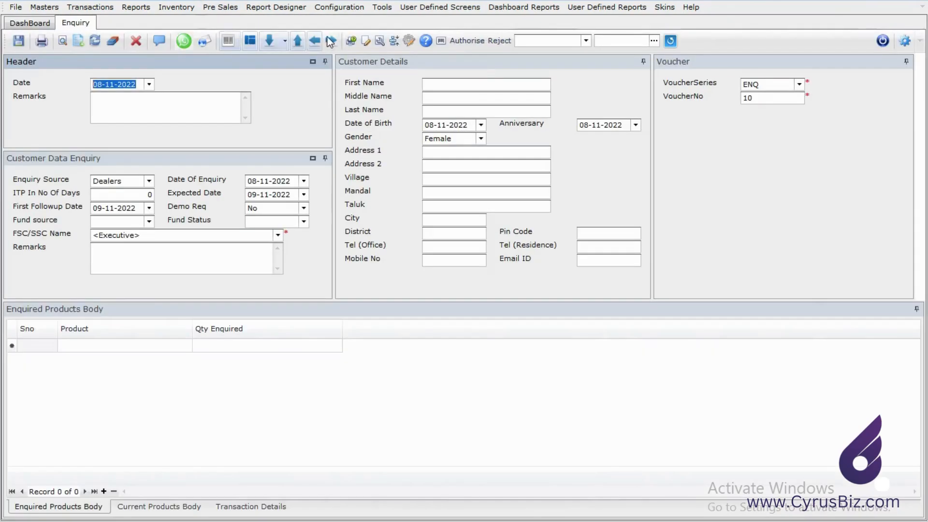
pyautogui.click(329, 41)
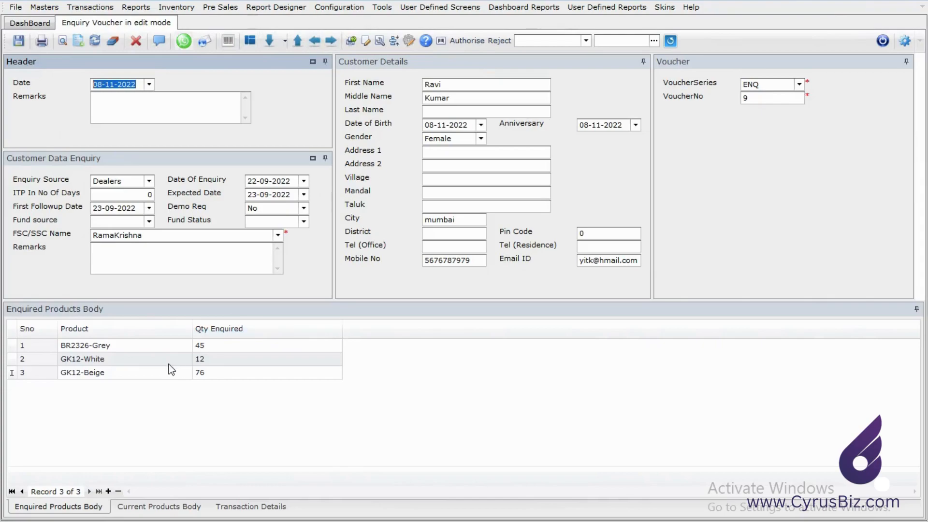
pyautogui.click(142, 346)
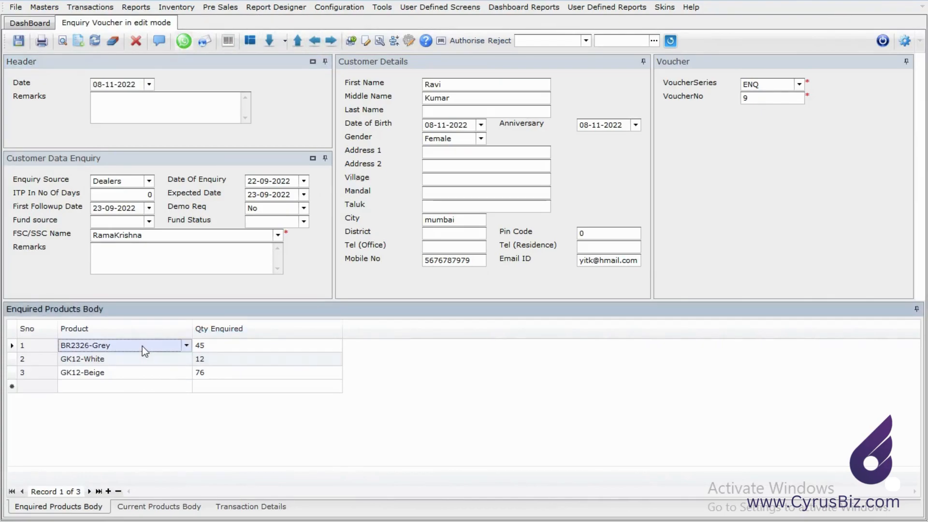
pyautogui.click(249, 347)
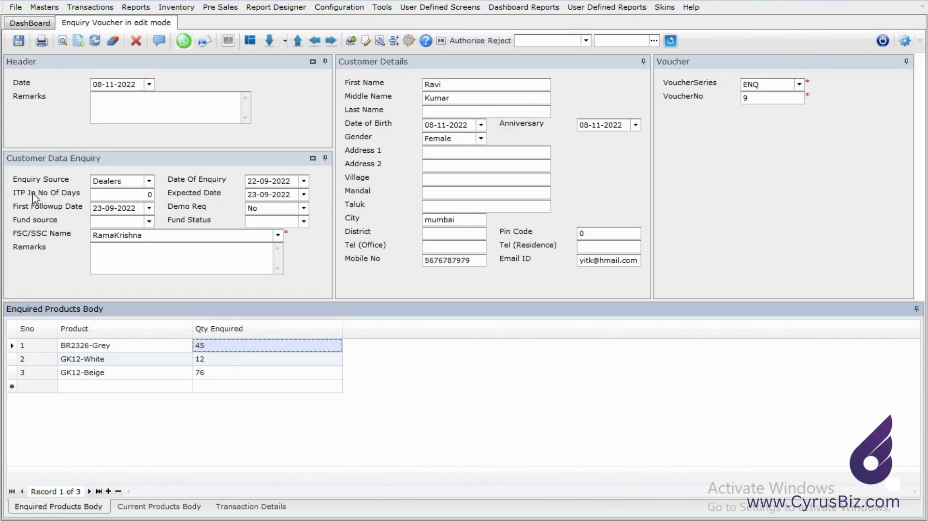
# Examine the choices for Enquiry Source and FSC/SSC Name in the loaded enquiry, keeping the current selections
pyautogui.click(110, 182)
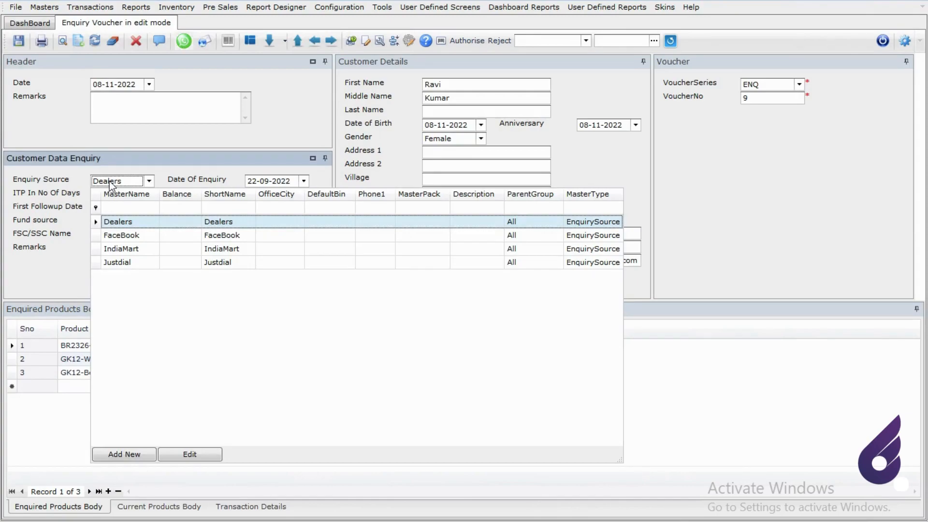
pyautogui.click(74, 151)
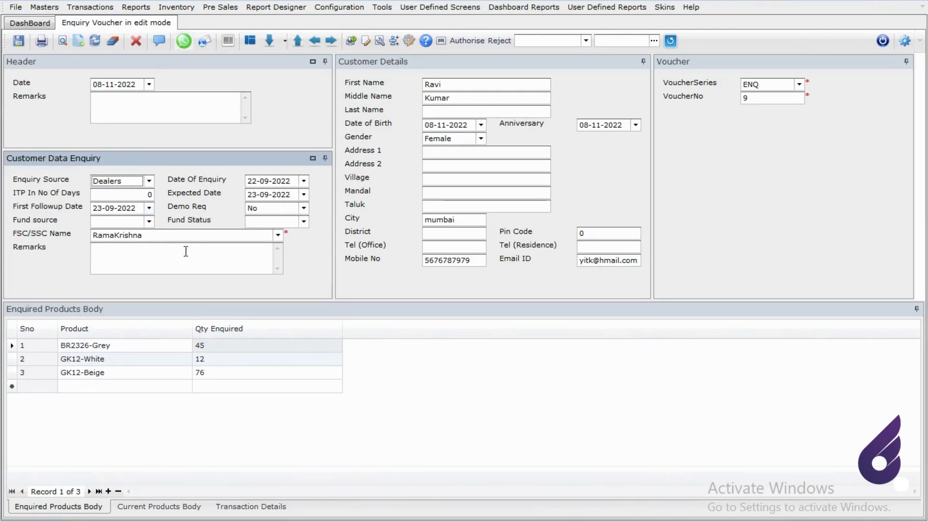
pyautogui.click(175, 234)
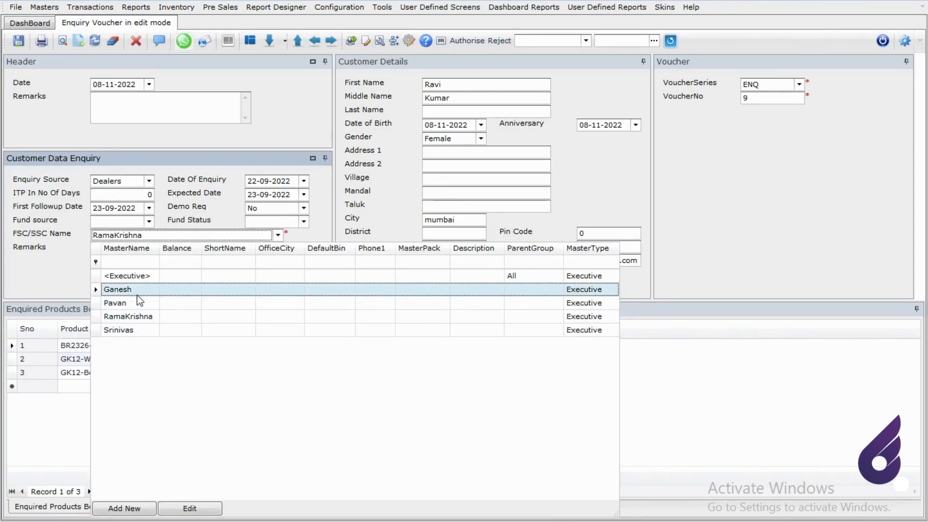
pyautogui.click(41, 274)
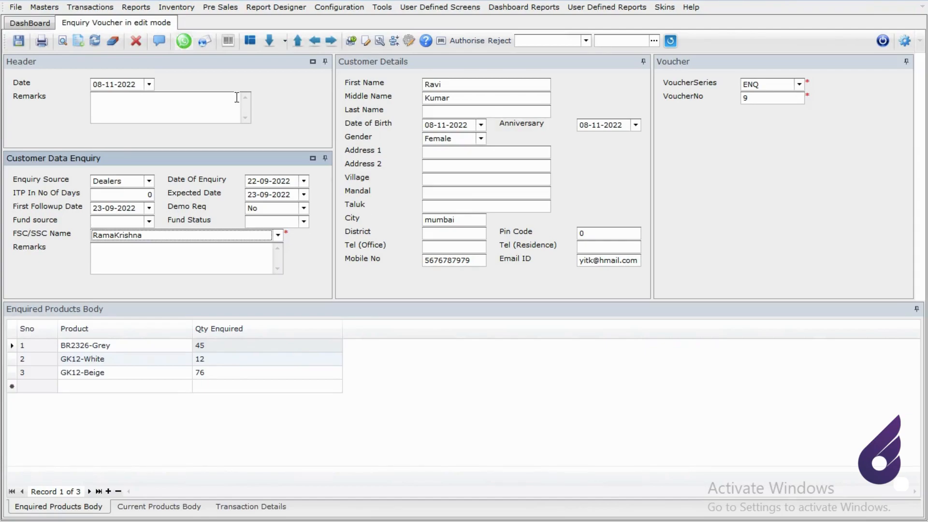
# Open Enquiry Allocation, choose the first named executive, and get that executive's pending enquiries
pyautogui.click(219, 7)
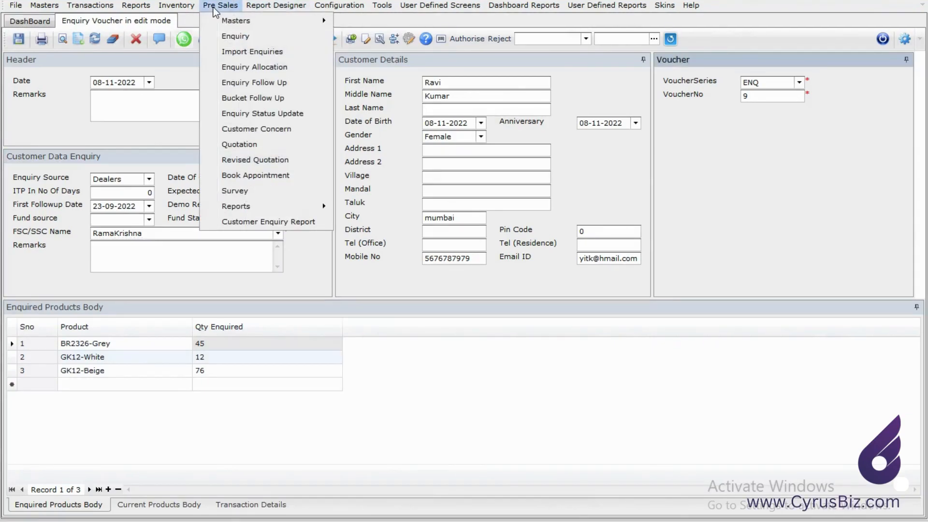
pyautogui.click(271, 68)
pyautogui.click(228, 95)
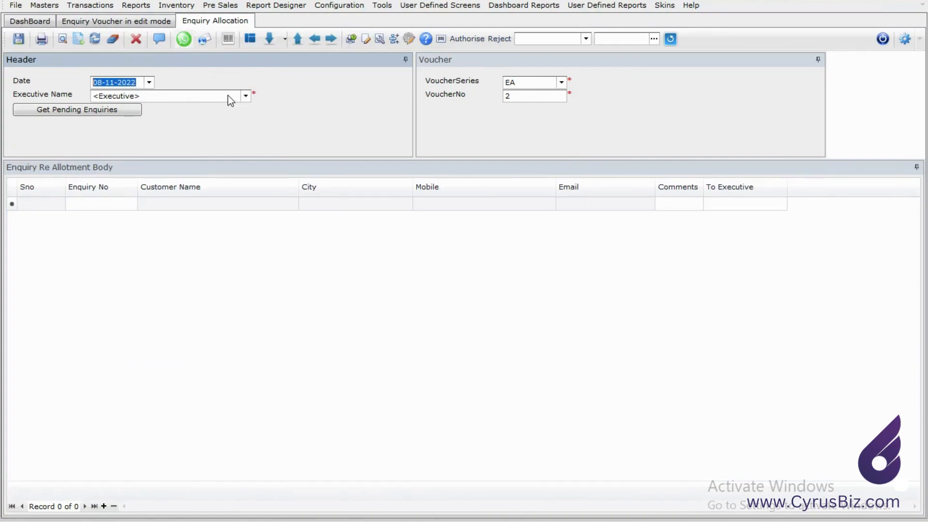
pyautogui.click(144, 150)
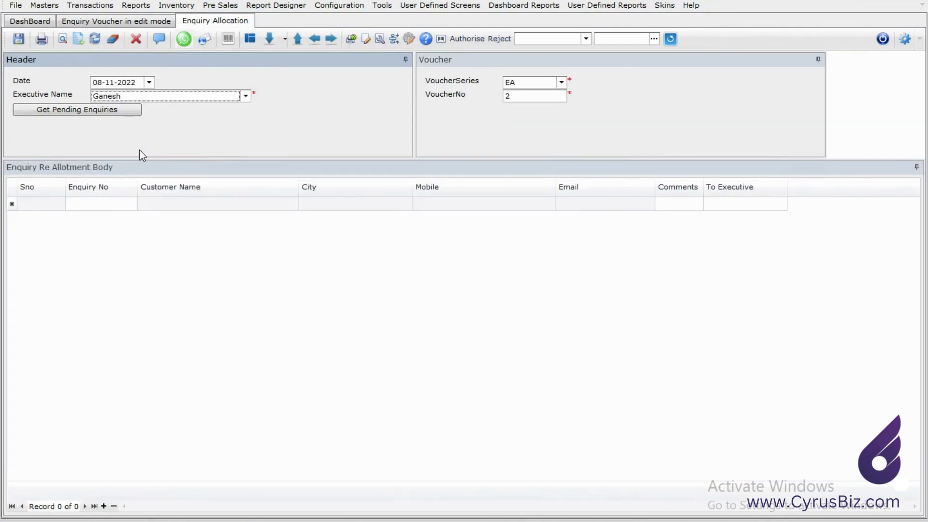
pyautogui.click(83, 114)
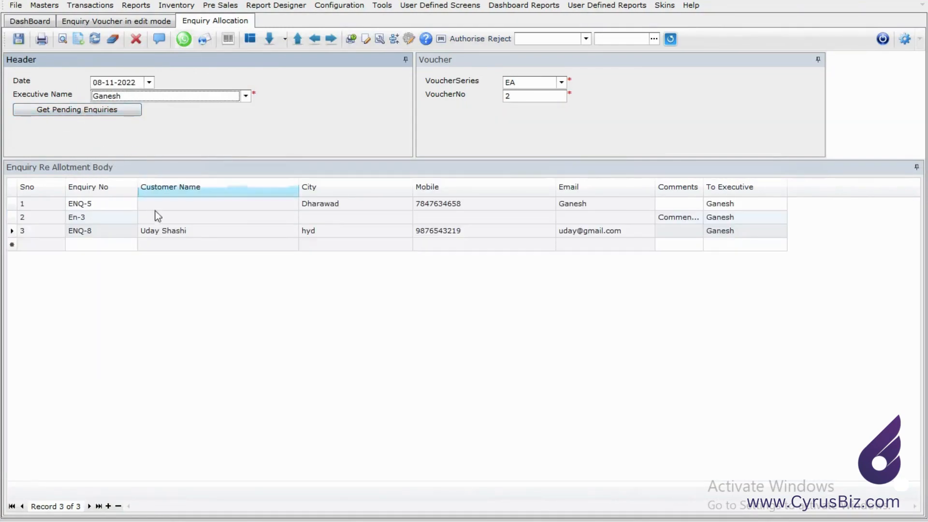
# Change the allocation's executive to the second named one and get that executive's pending enquiries
pyautogui.click(166, 92)
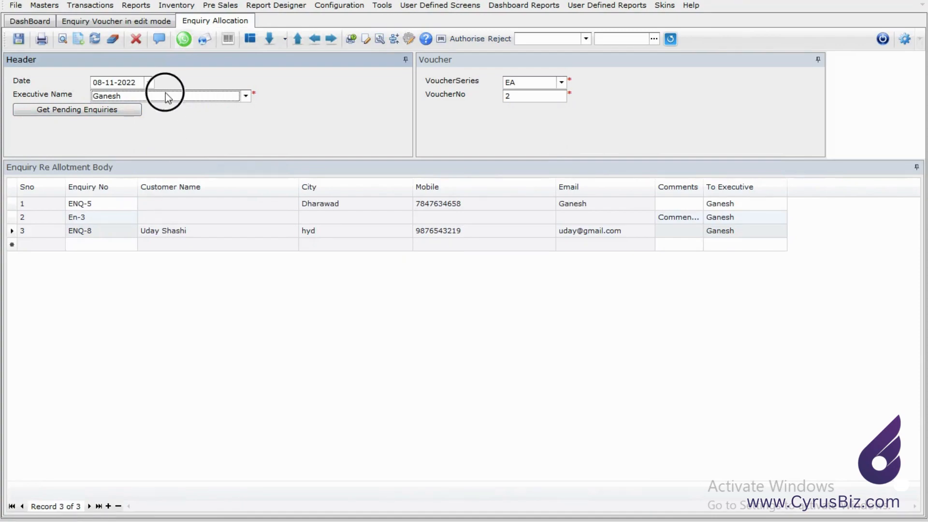
pyautogui.click(132, 163)
pyautogui.click(73, 109)
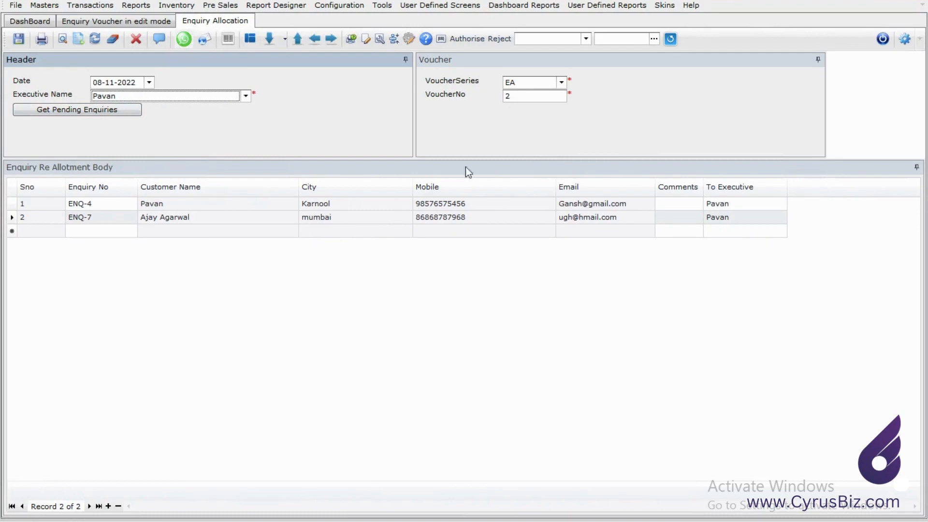
# Reassign the enquiry in row 1 to the last executive in the list
pyautogui.click(745, 204)
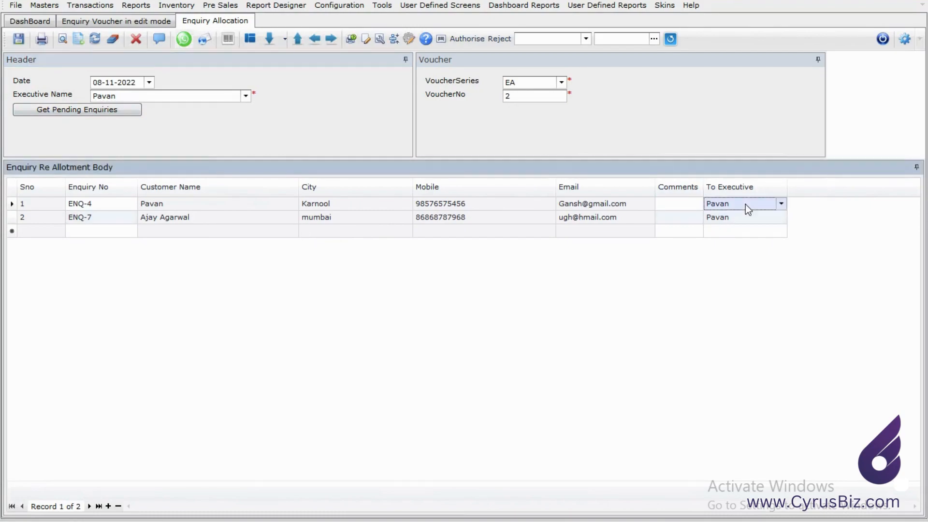
pyautogui.click(745, 204)
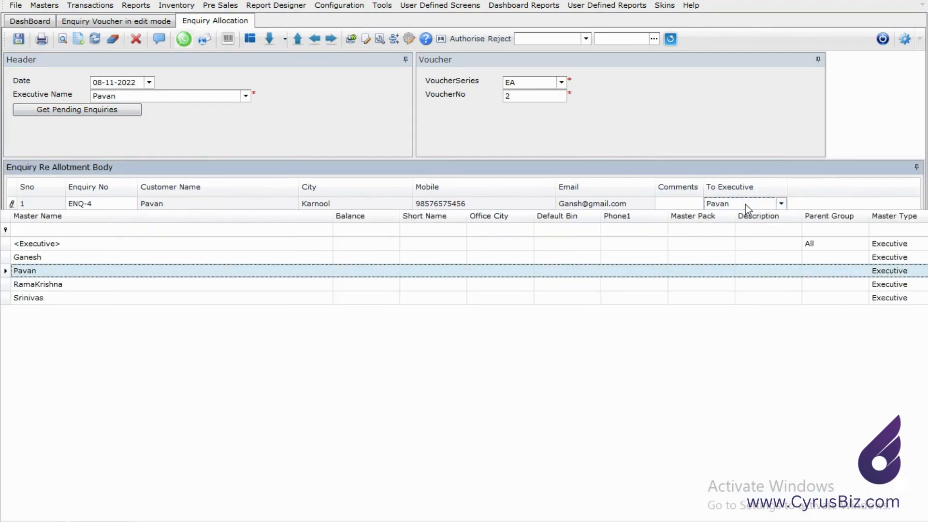
pyautogui.press('Down')
pyautogui.press('Down')
pyautogui.press('Return')
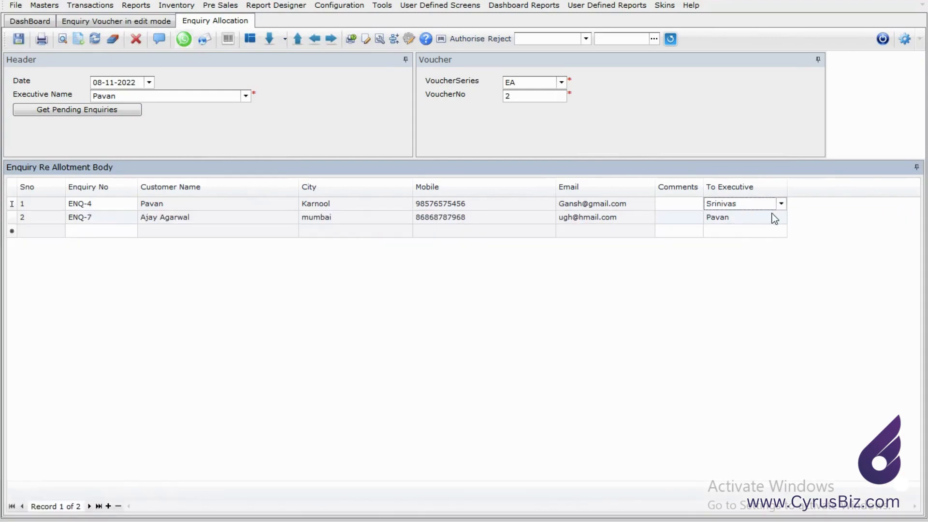
# Reassign the enquiry in row 2 to the first named executive in the list
pyautogui.click(752, 216)
pyautogui.press('Down')
pyautogui.press('Down')
pyautogui.press('Up')
pyautogui.press('Up')
pyautogui.press('Up')
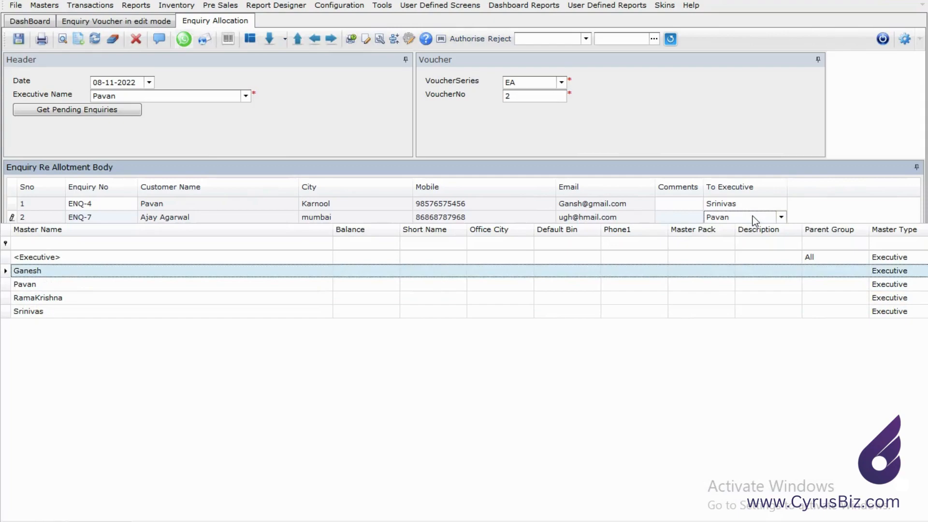
pyautogui.press('Return')
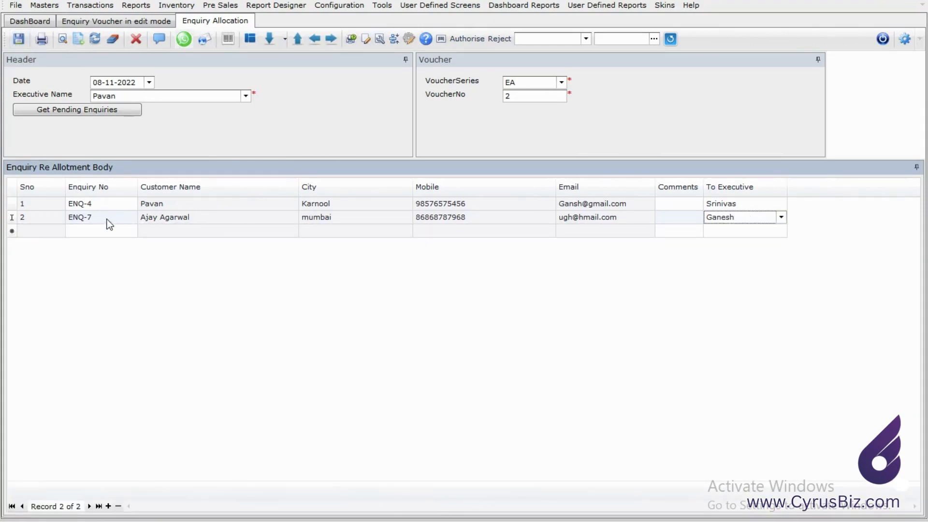
# Save the enquiry allocation voucher with the reassigned executives
pyautogui.click(738, 206)
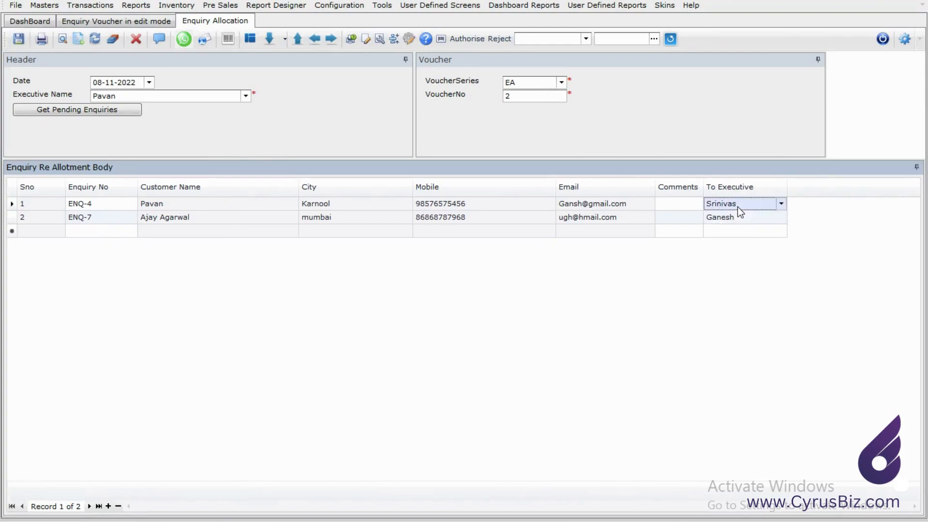
pyautogui.click(22, 43)
pyautogui.click(457, 282)
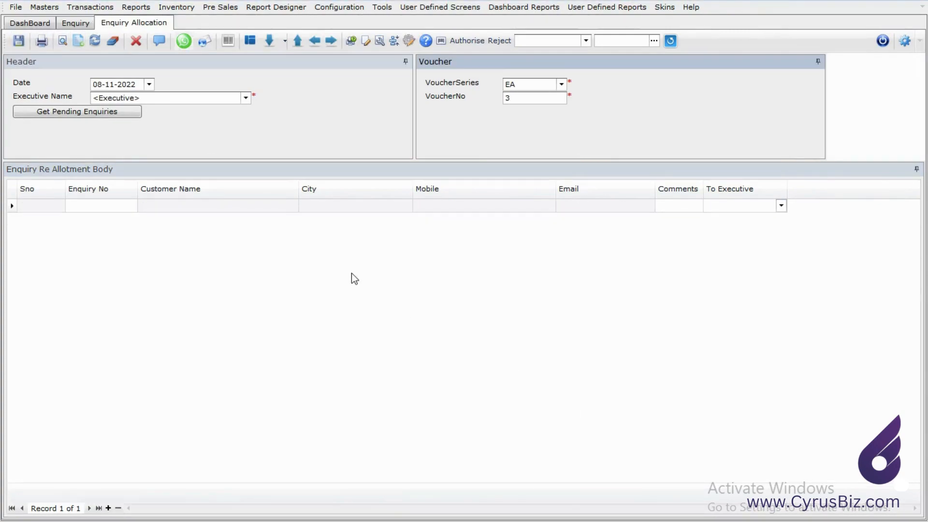
# Open Enquiry Follow Up, choose the last executive in the list, and get that executive's pending enquiries
pyautogui.click(220, 7)
pyautogui.click(256, 87)
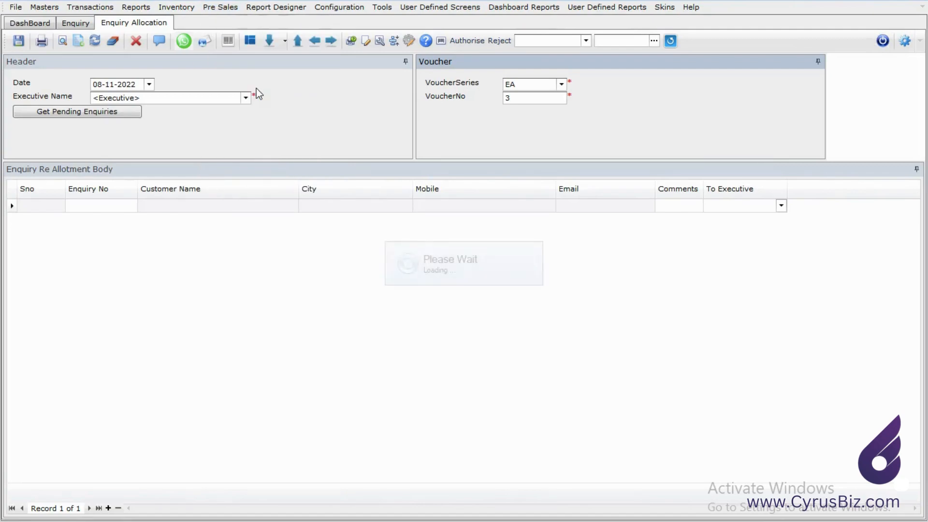
pyautogui.click(148, 98)
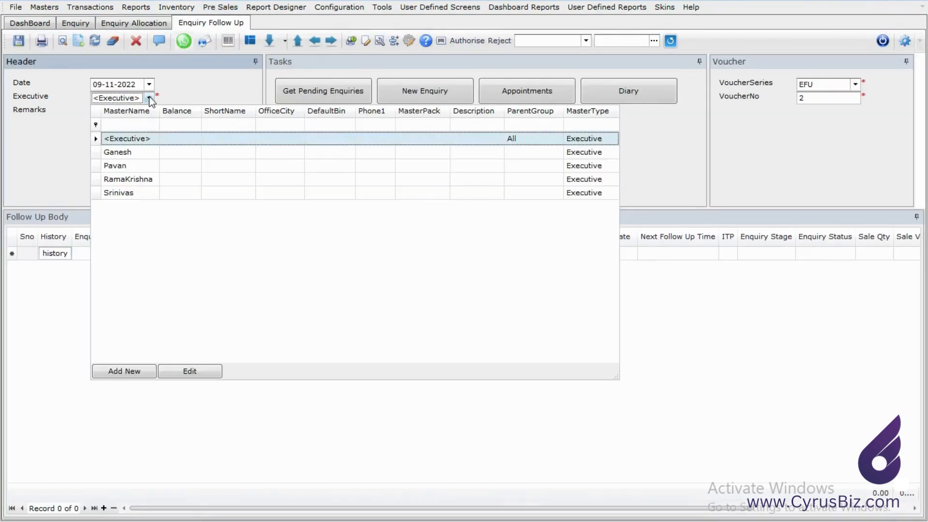
pyautogui.click(124, 194)
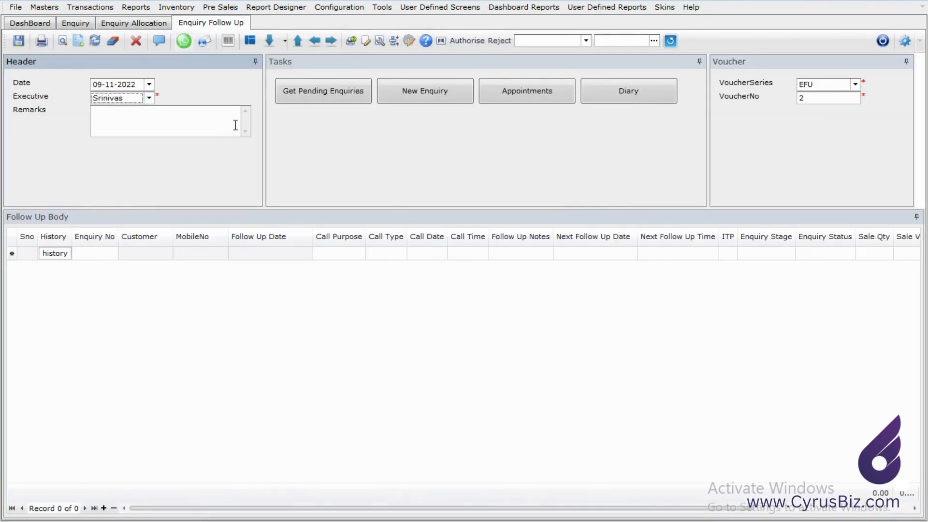
pyautogui.click(306, 101)
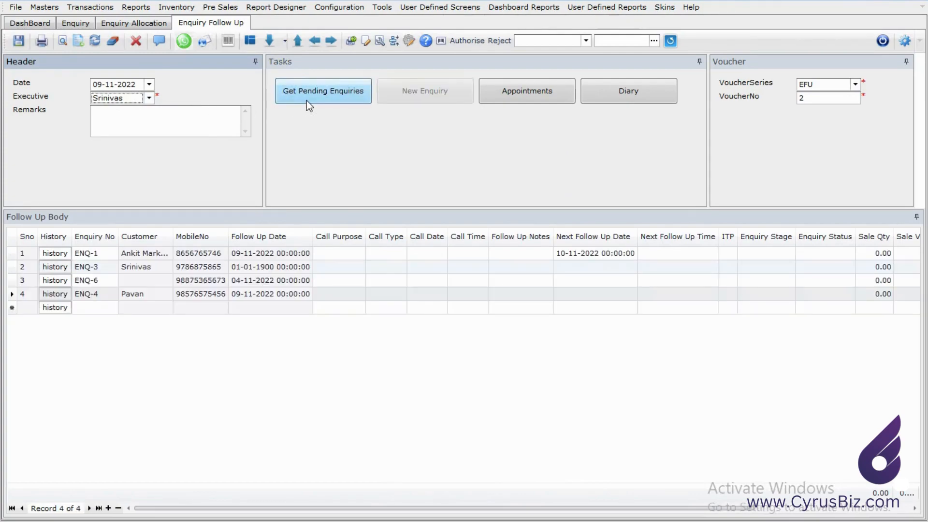
# View the follow-up history of the enquiry in row 1, close it, and select that row's Next Follow Up Time
pyautogui.click(60, 255)
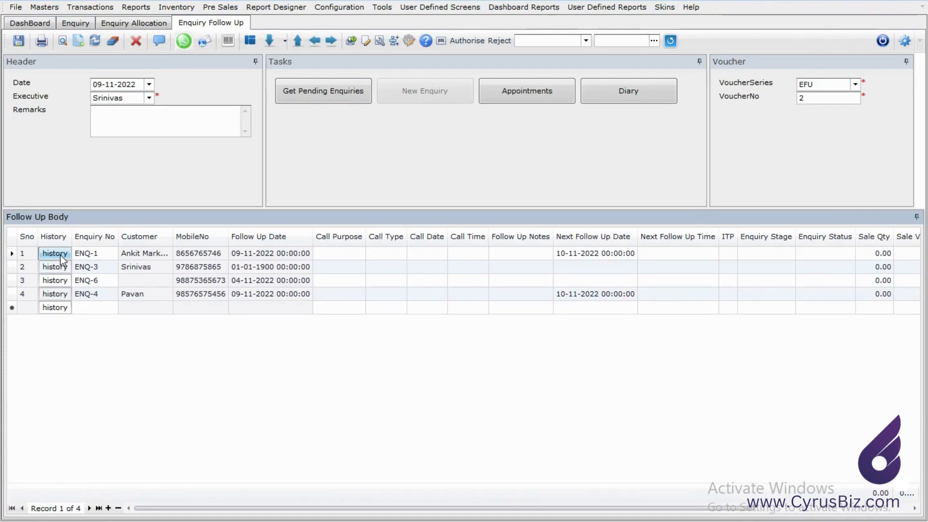
pyautogui.click(60, 255)
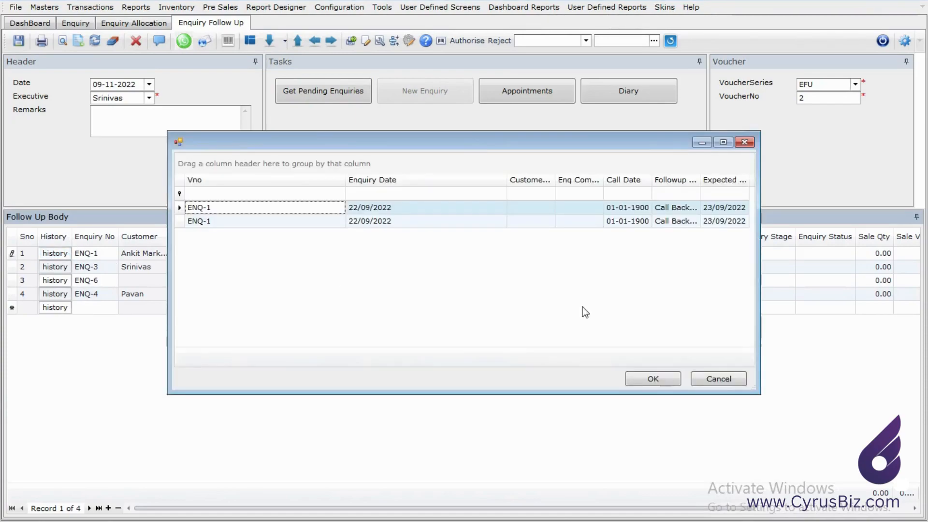
pyautogui.click(653, 378)
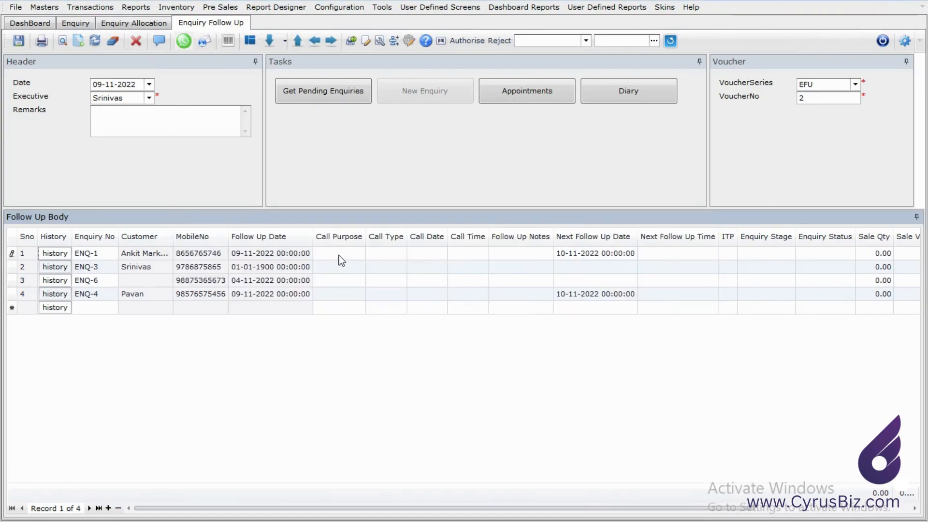
pyautogui.click(705, 259)
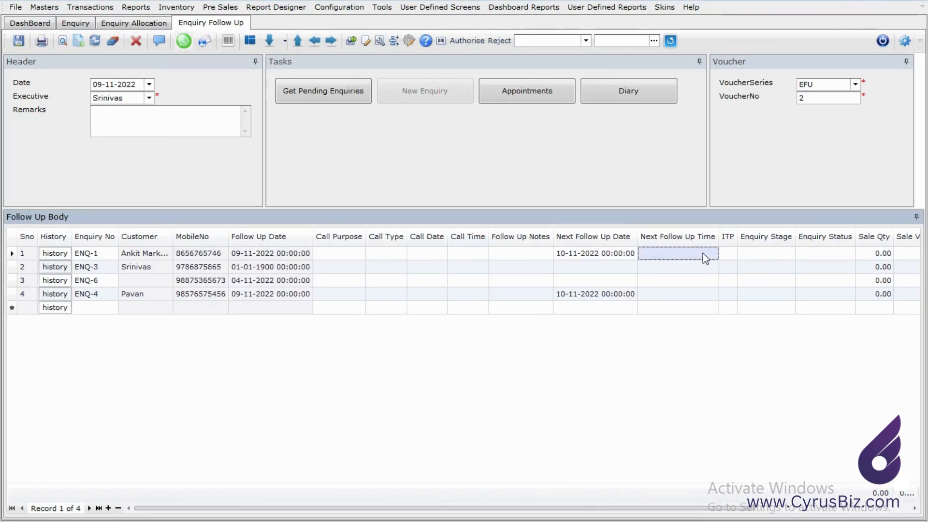
# Select the Enquiry Stage and Follow Up Notes cells of the enquiry in row 1
pyautogui.click(754, 259)
pyautogui.click(537, 255)
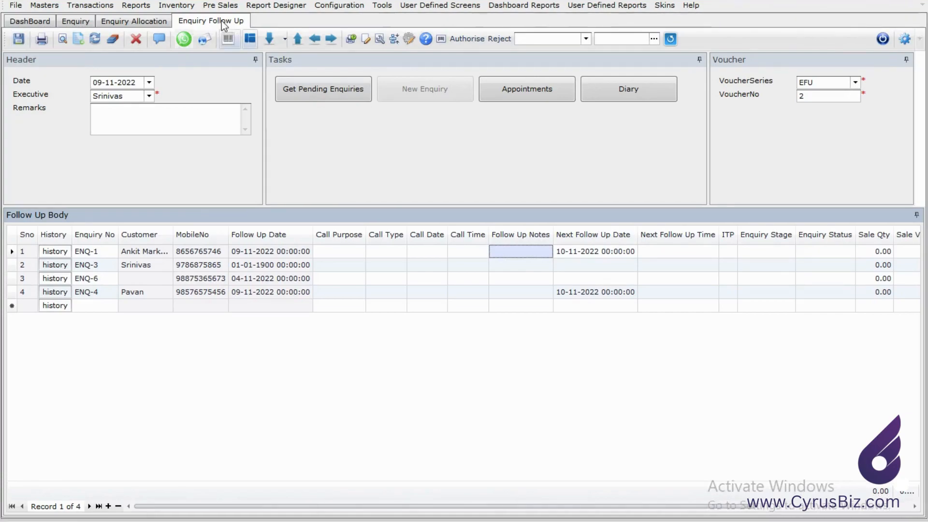
# Open Enquiry Status Update, load the previous voucher, and view the available enquiry status options
pyautogui.click(216, 7)
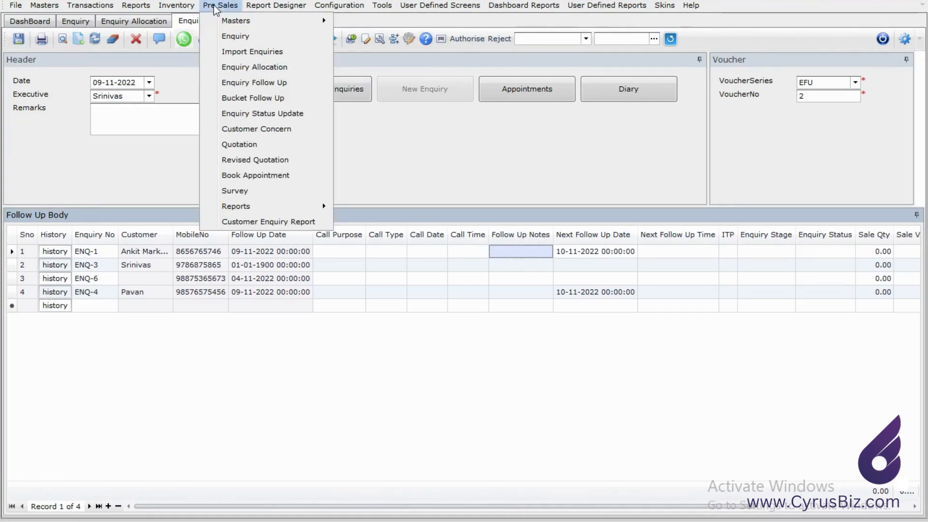
pyautogui.click(254, 114)
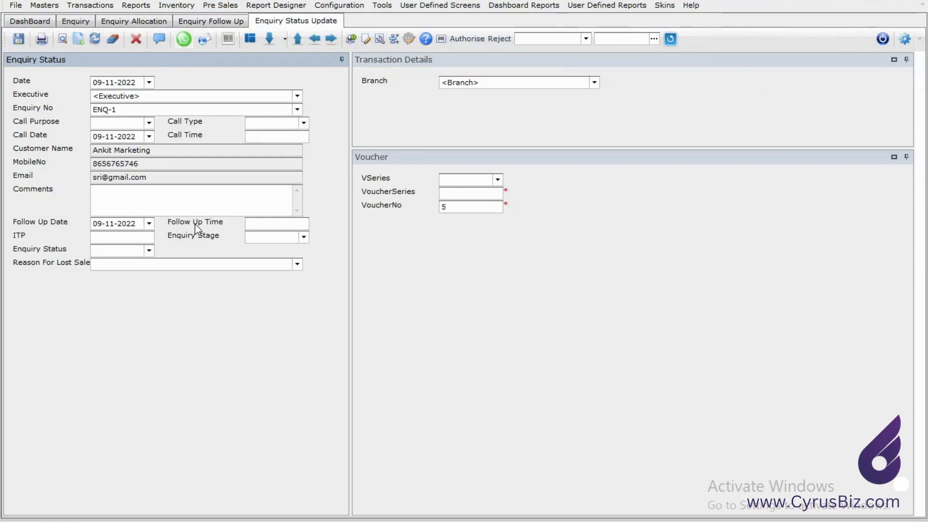
pyautogui.click(315, 39)
pyautogui.click(149, 249)
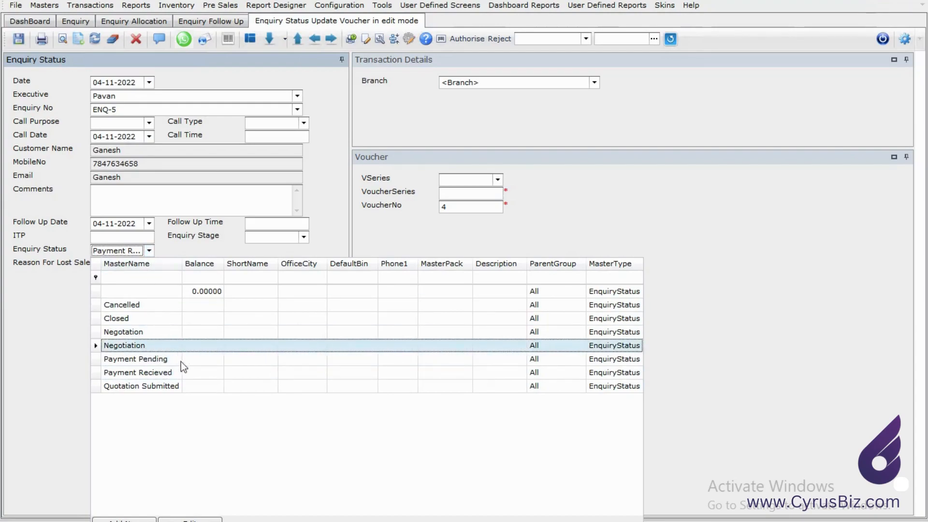
pyautogui.click(6, 323)
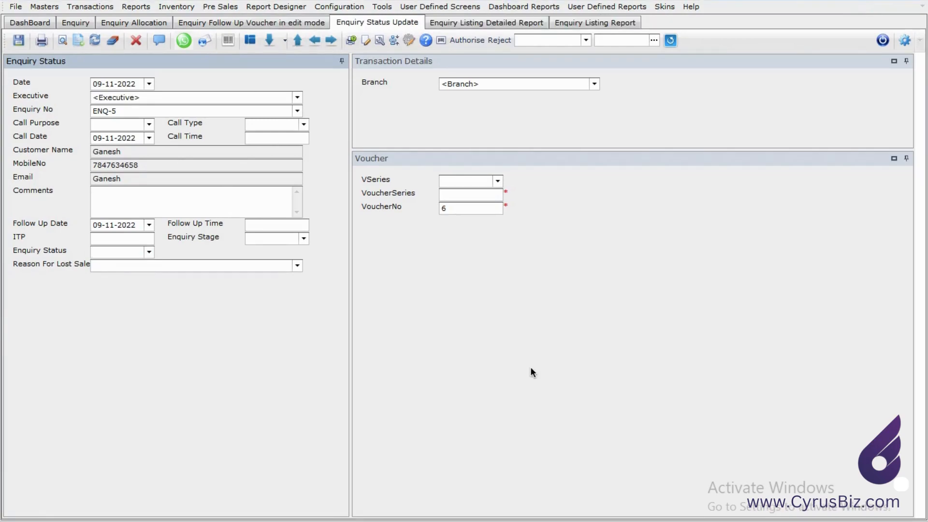
# Switch to the Enquiry Listing Detailed Report and filter the Product column to Ktr2511-M-White
pyautogui.click(218, 7)
pyautogui.moveTo(274, 208)
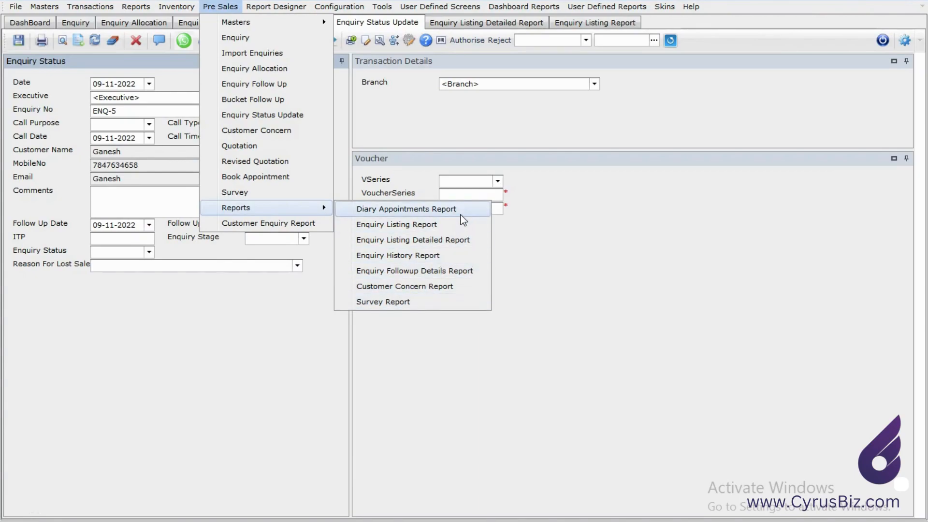
pyautogui.click(499, 24)
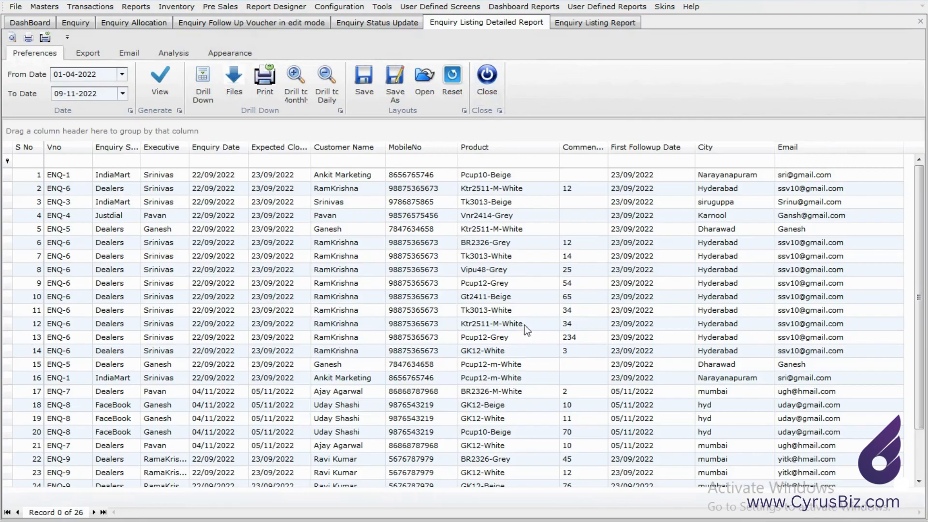
pyautogui.click(532, 193)
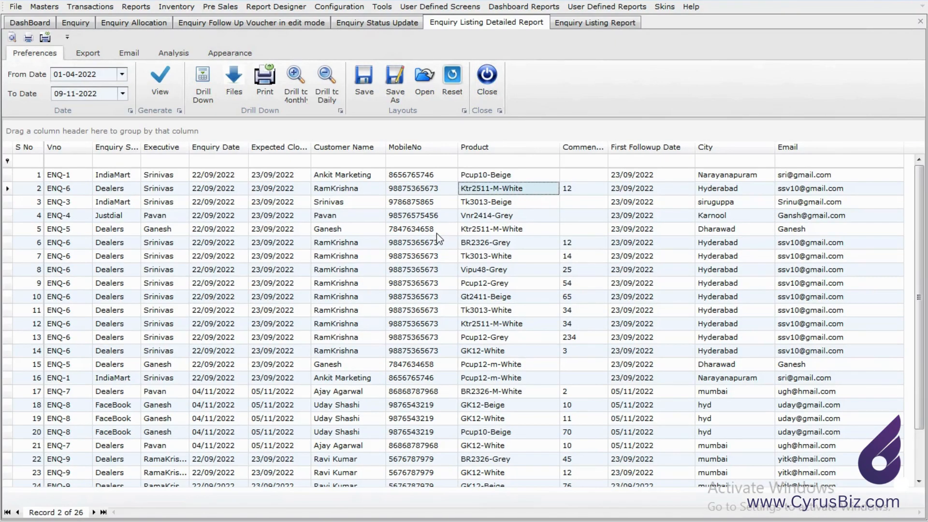
pyautogui.click(554, 145)
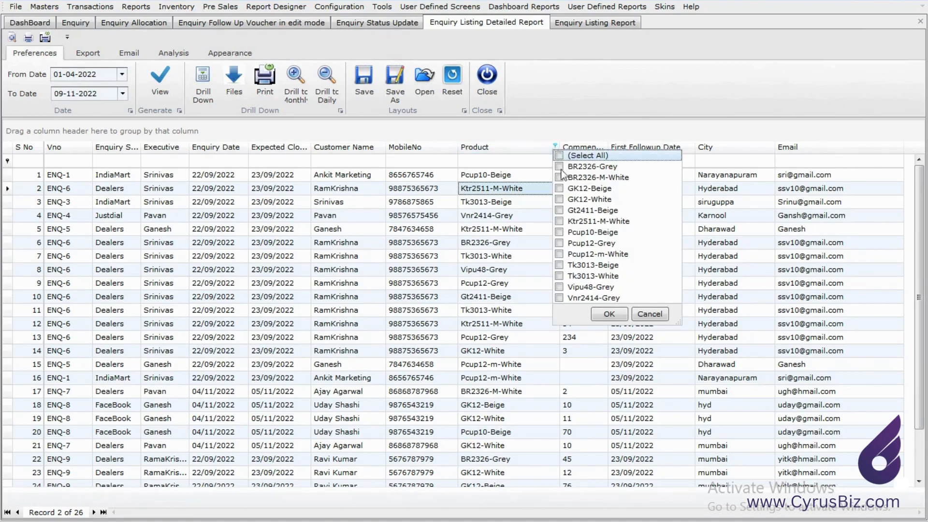
pyautogui.click(559, 220)
pyautogui.click(608, 315)
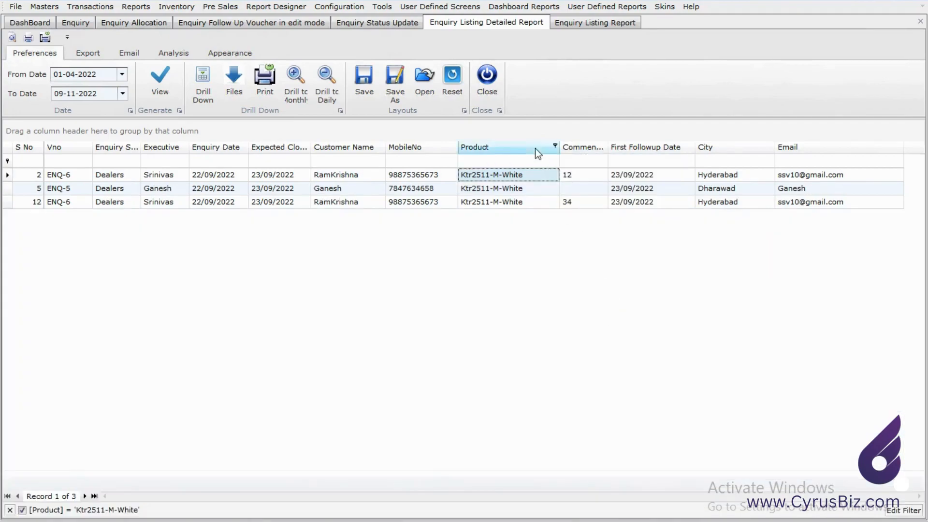
# Widen the Product filter of the detailed report to include all products
pyautogui.click(556, 146)
pyautogui.click(571, 158)
pyautogui.click(618, 314)
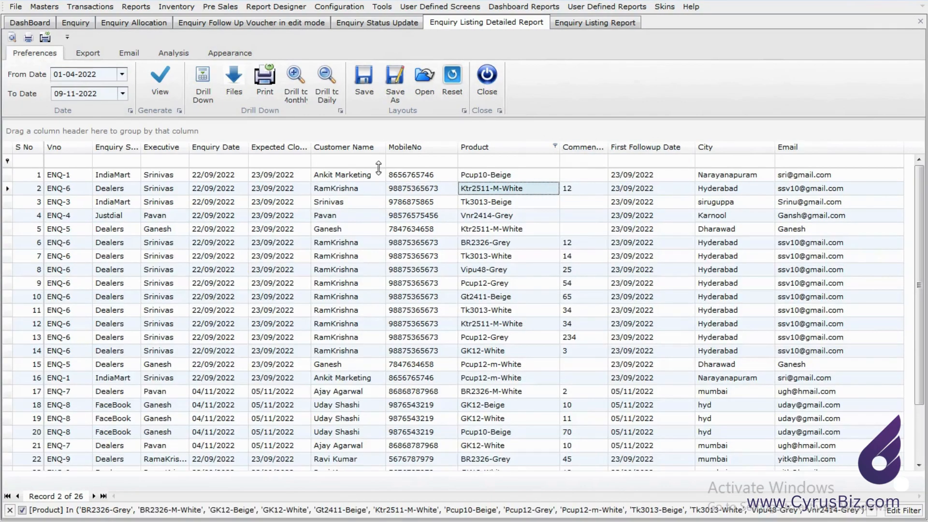
pyautogui.moveTo(480, 145); pyautogui.dragTo(392, 151)
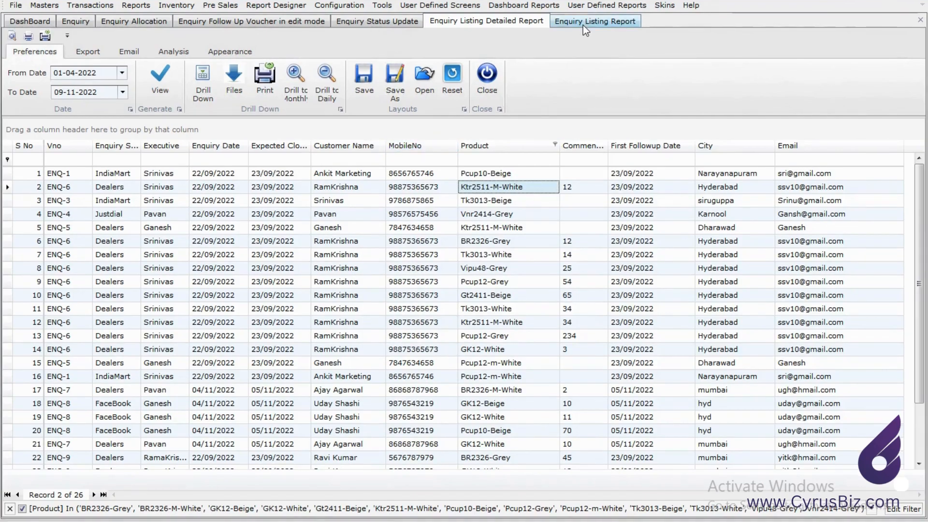
# Switch to the Enquiry Listing Report, view the conditional formatting options for the EnquiryStatus column, and dismiss them
pyautogui.click(582, 27)
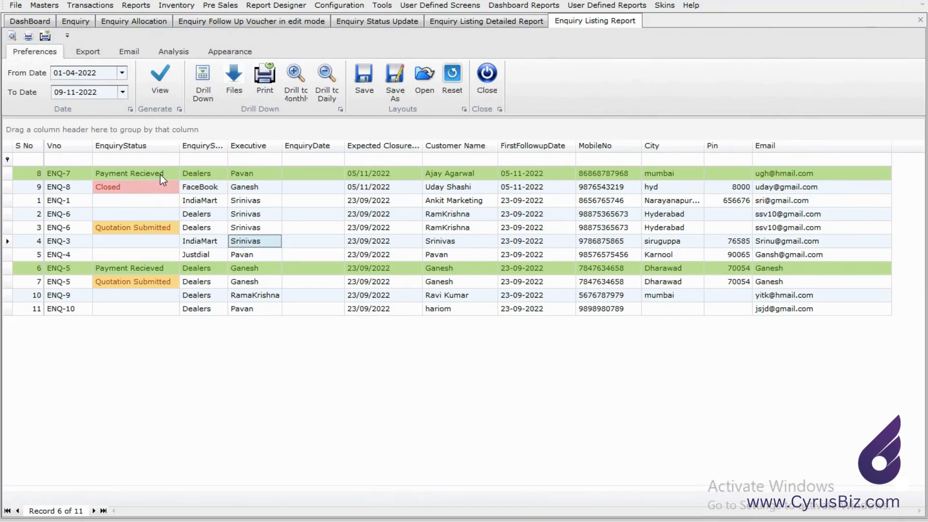
pyautogui.rightClick(136, 143)
pyautogui.moveTo(219, 361)
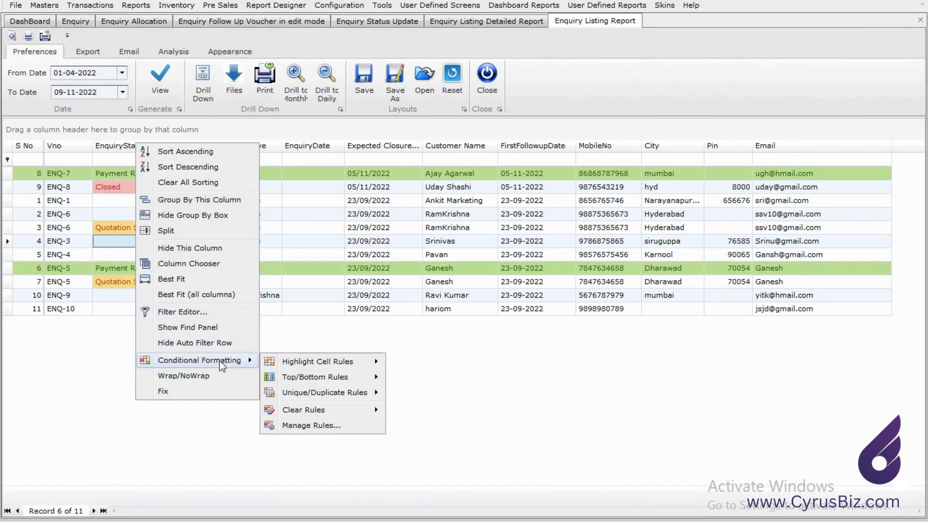
pyautogui.click(292, 295)
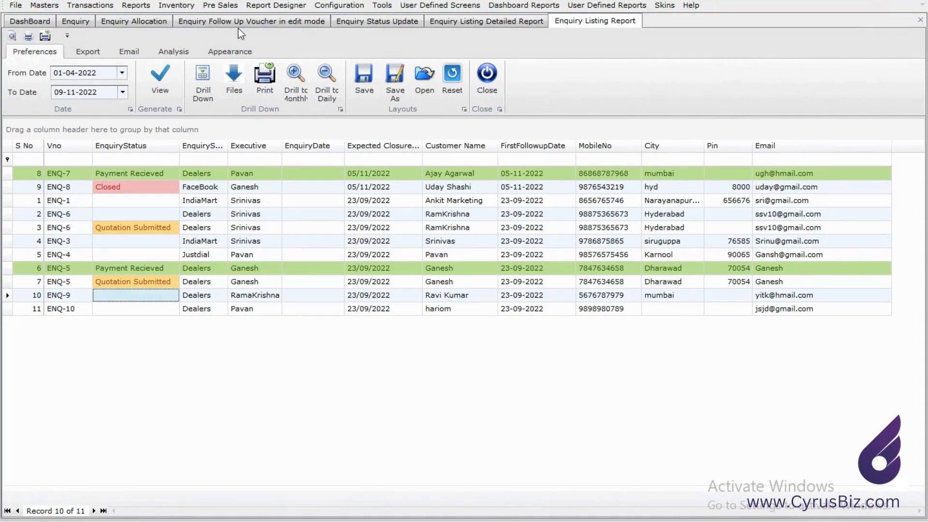
# Open Quotation from the pre-sales functions and load the previous quotation voucher
pyautogui.click(231, 7)
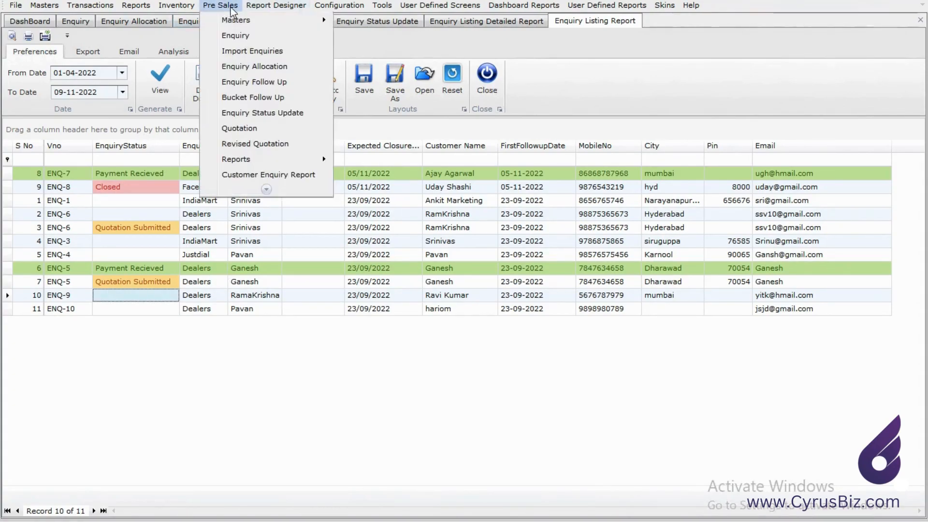
pyautogui.click(267, 126)
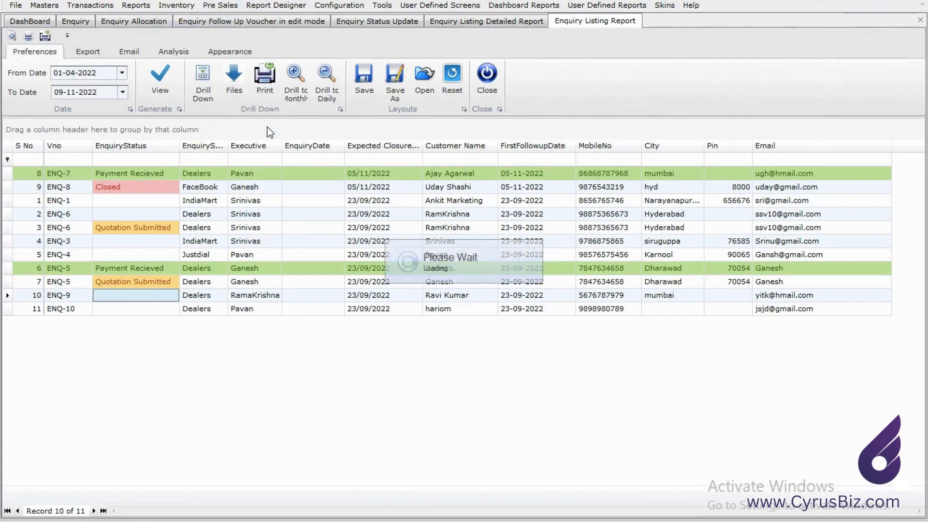
pyautogui.click(221, 40)
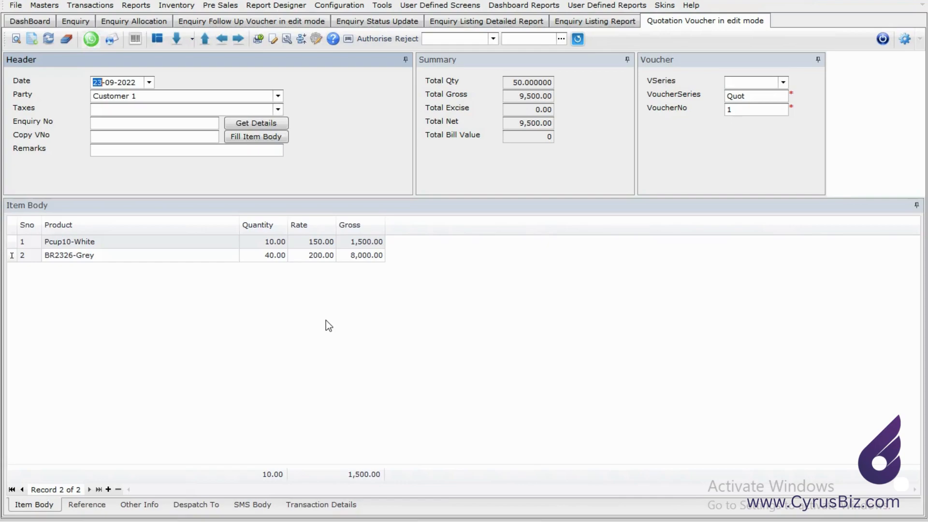
# Open a new Revised Quotation and set its party to Customer 1
pyautogui.click(220, 5)
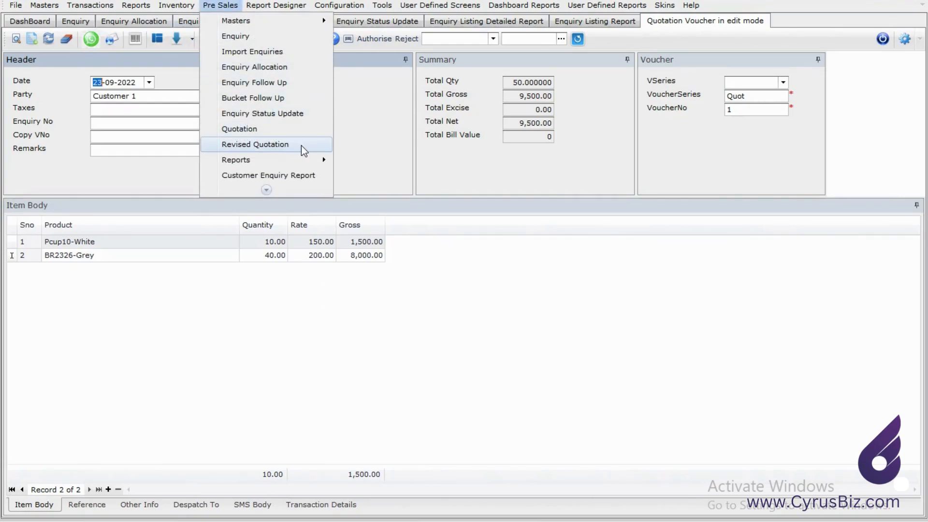
pyautogui.click(304, 146)
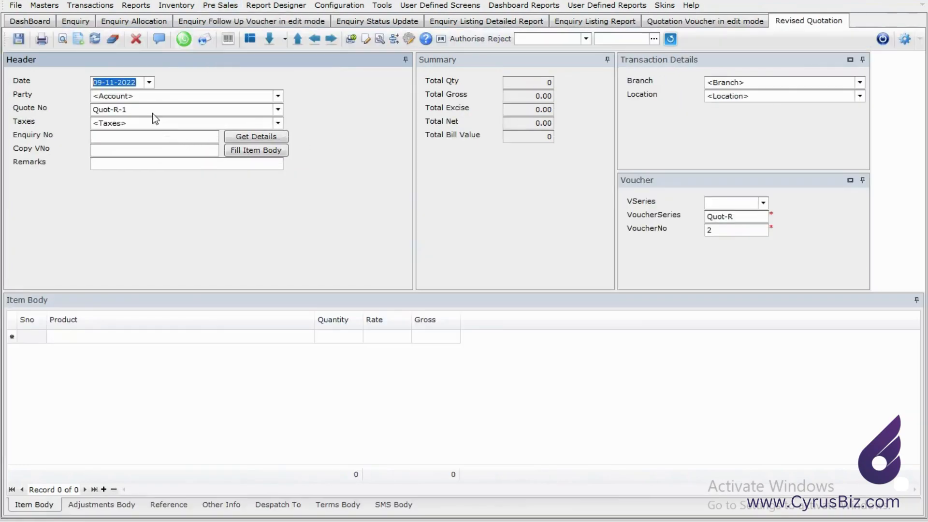
pyautogui.click(135, 97)
pyautogui.write('c')
pyautogui.press('Down')
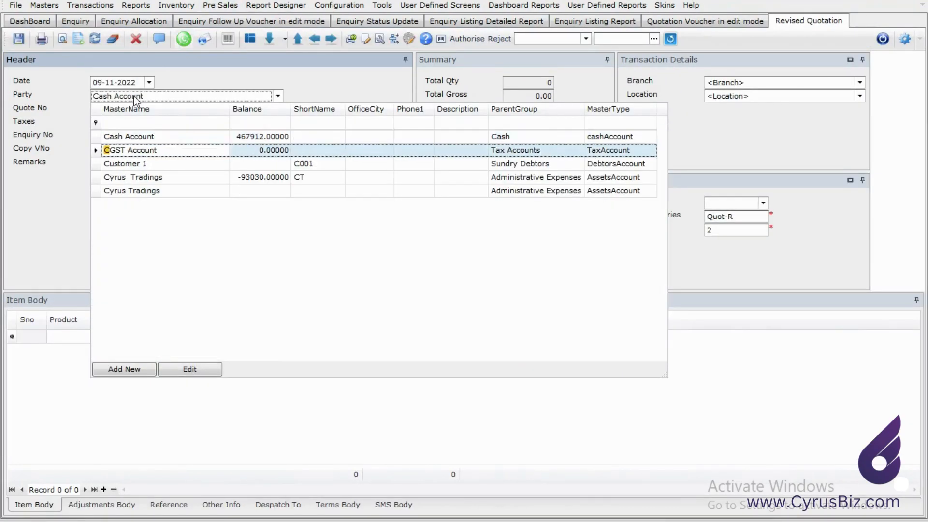
pyautogui.press('Down')
pyautogui.press('Return')
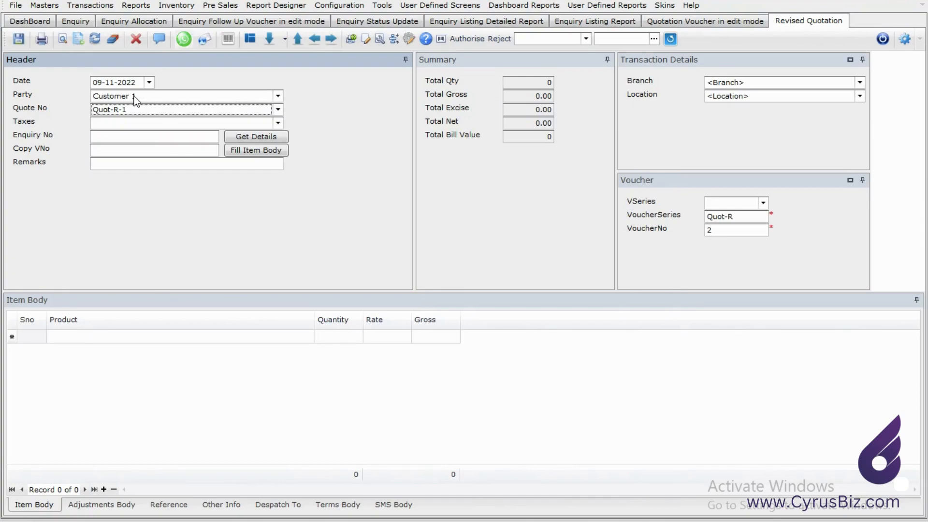
# Choose Quot-1 as the quote number and fill the item body from that quotation
pyautogui.click(129, 108)
pyautogui.press('Down')
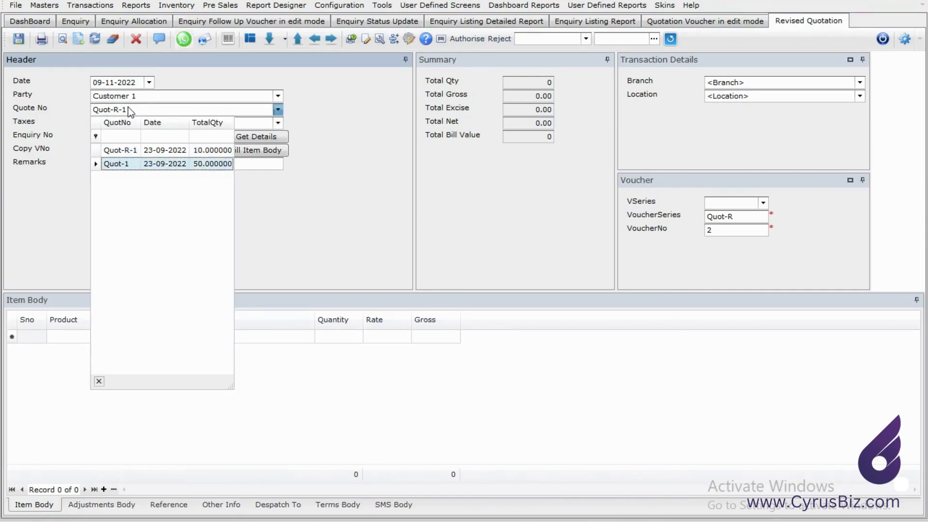
pyautogui.press('Return')
pyautogui.click(233, 150)
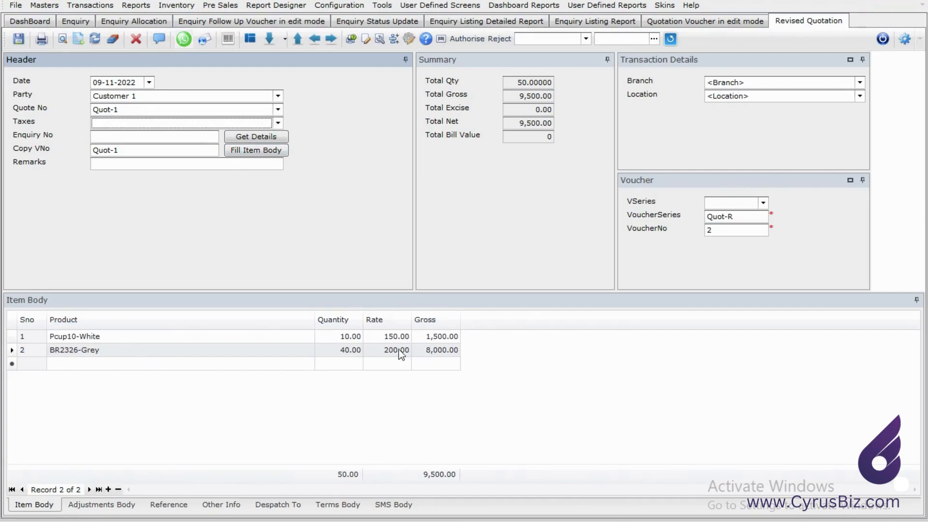
# Set the rate of Pcup10-White to 140 and save the revised quotation
pyautogui.click(389, 337)
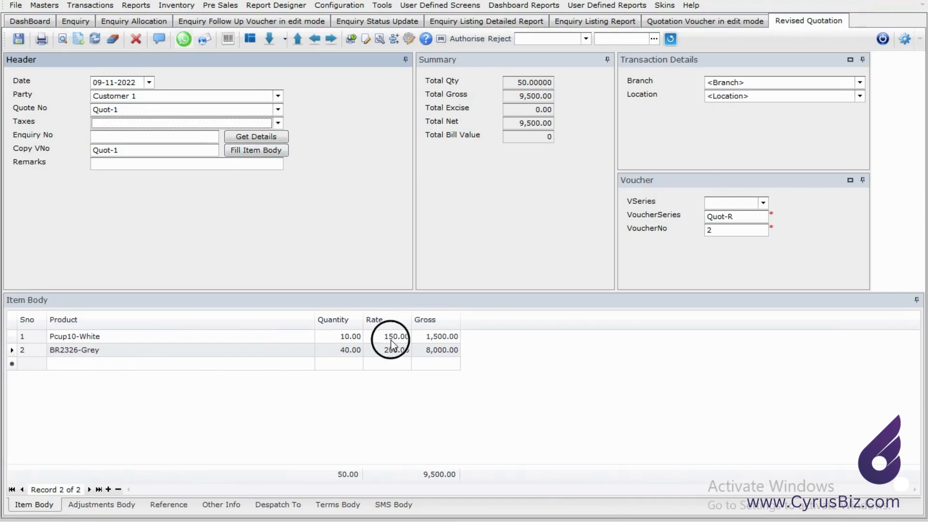
pyautogui.write('140')
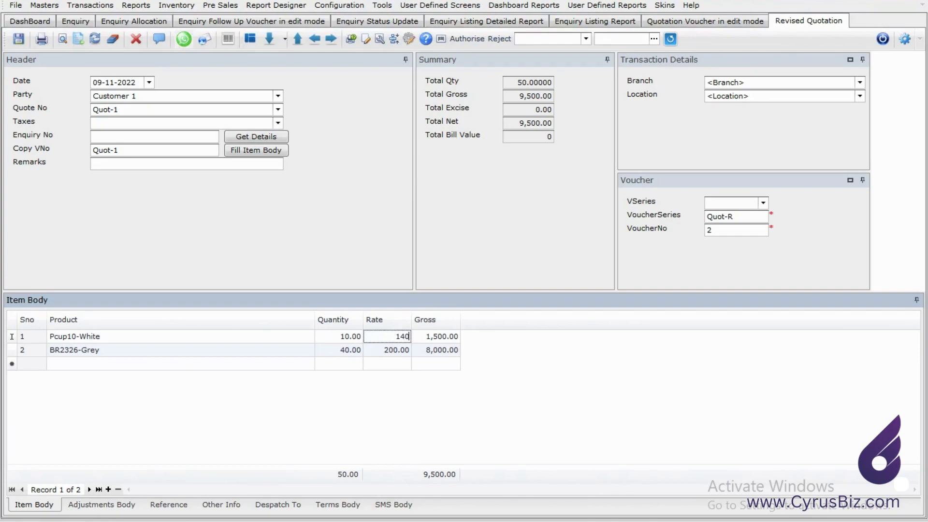
pyautogui.press('Return')
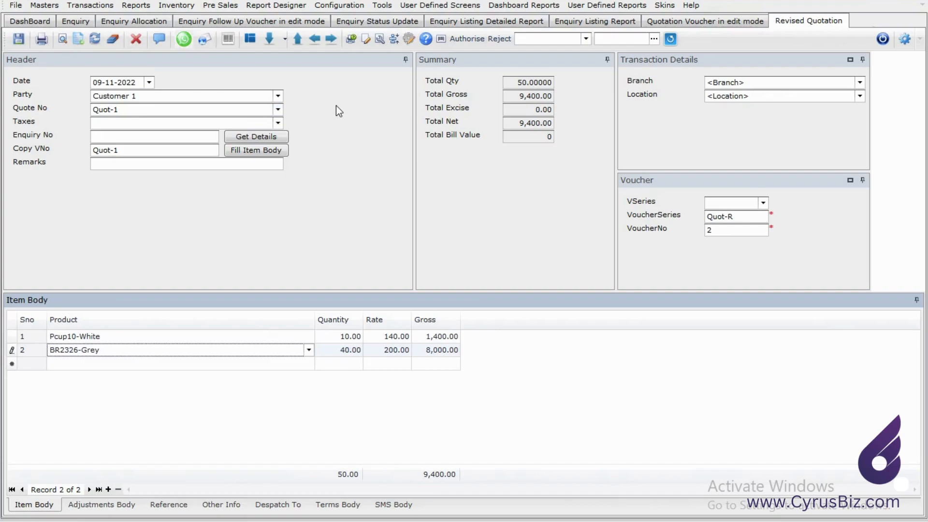
pyautogui.click(17, 42)
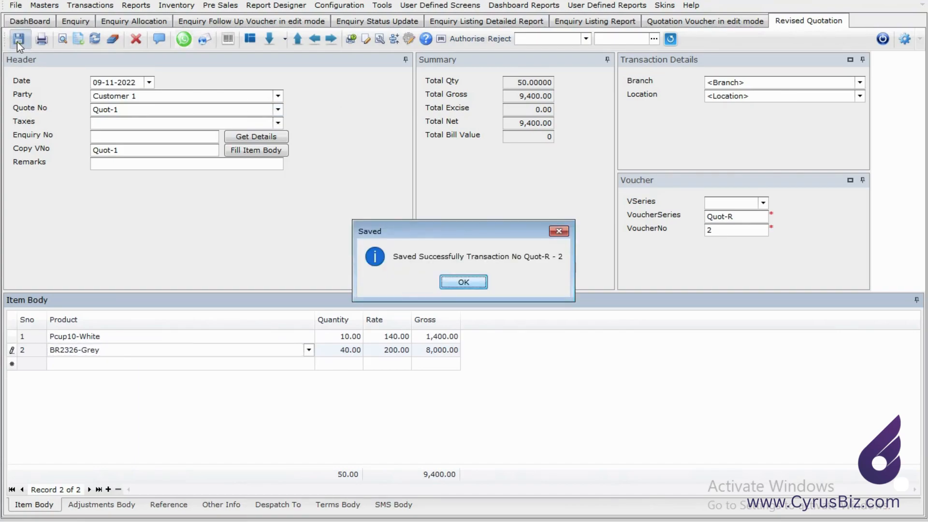
pyautogui.press('Return')
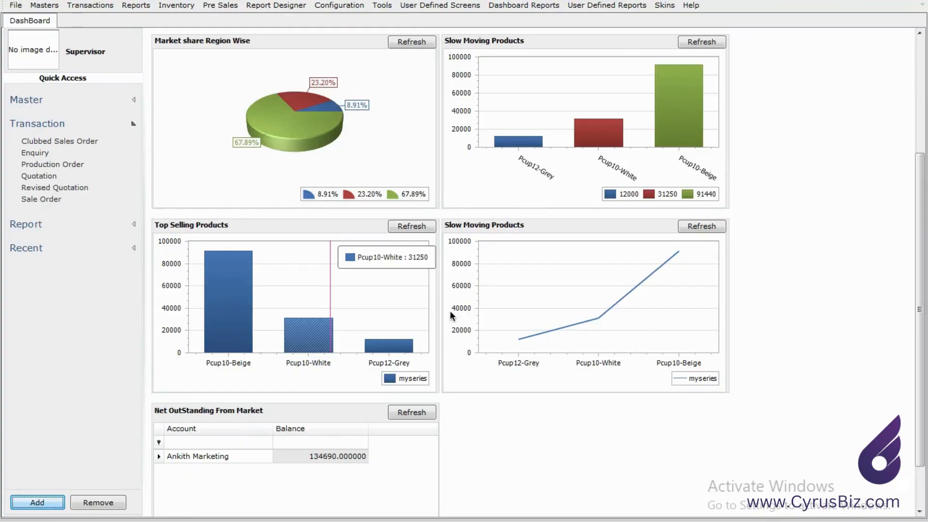
# Open Sale Order from the sales transactions and load the previous sale order voucher
pyautogui.click(98, 9)
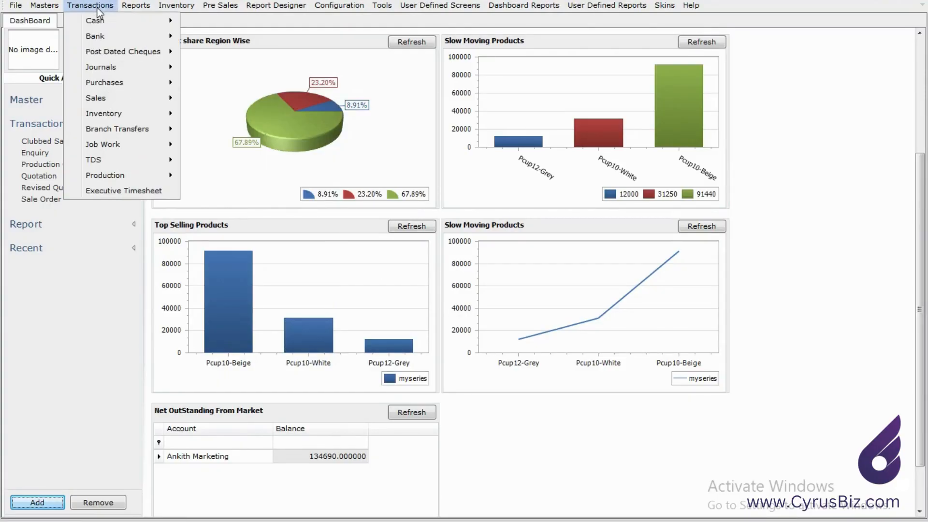
pyautogui.moveTo(137, 100)
pyautogui.click(280, 104)
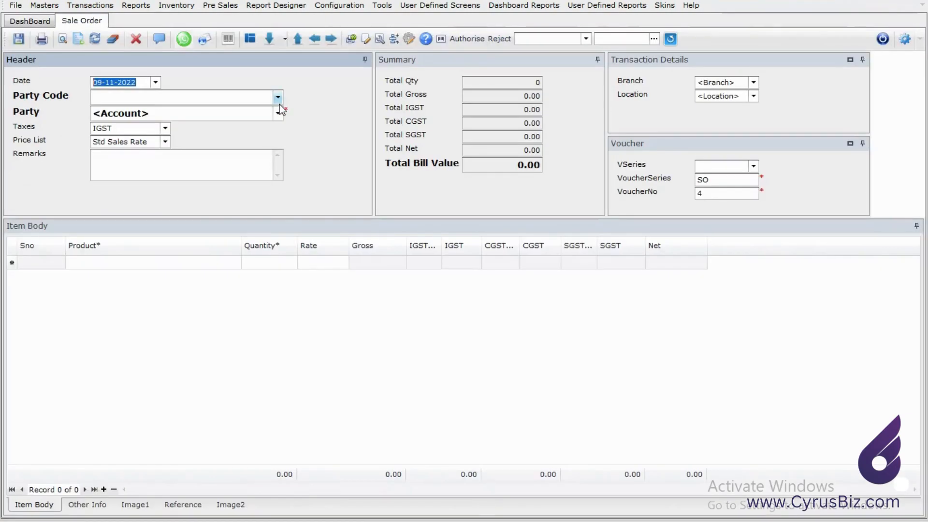
pyautogui.click(310, 39)
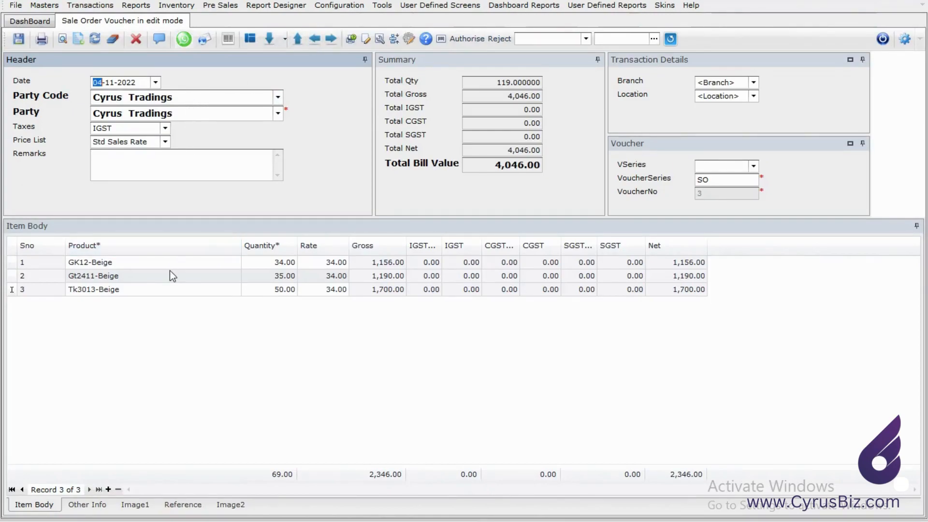
# Set the rate of GK12-Beige in row 1 to 35 and save the sale order
pyautogui.click(332, 266)
pyautogui.click(331, 266)
pyautogui.write('35')
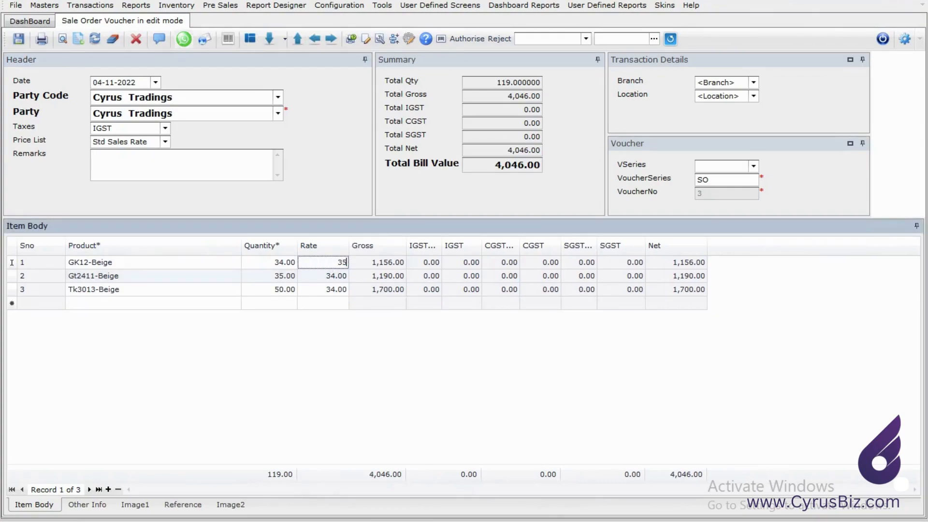
pyautogui.press('Down')
pyautogui.click(18, 40)
pyautogui.press('Return')
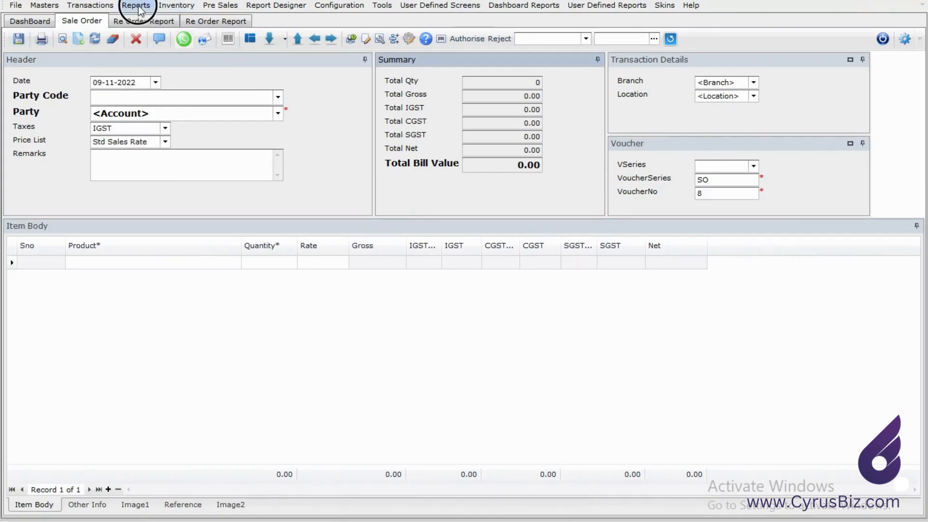
# Show the Re Order Report grid and check the product stock rows for the unnamed location, Head Office and Production Plant - 1
pyautogui.click(137, 5)
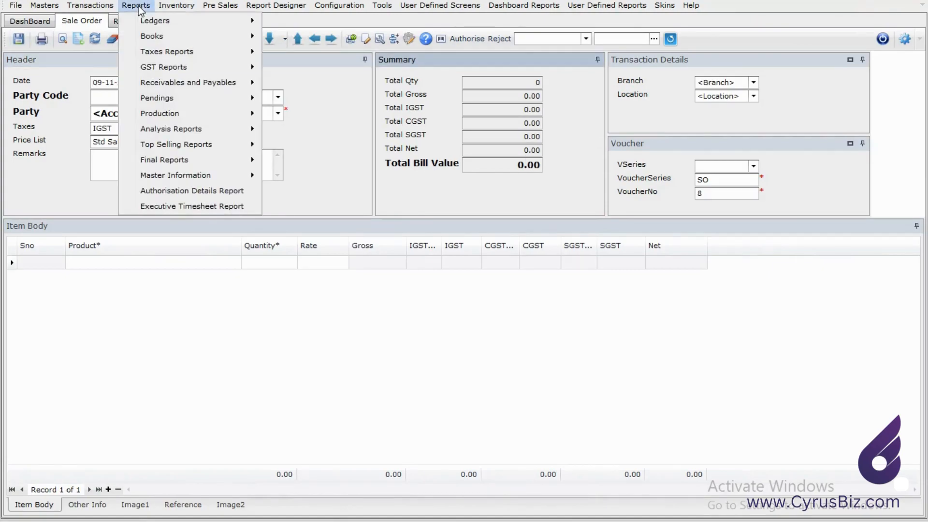
pyautogui.click(137, 6)
pyautogui.click(176, 5)
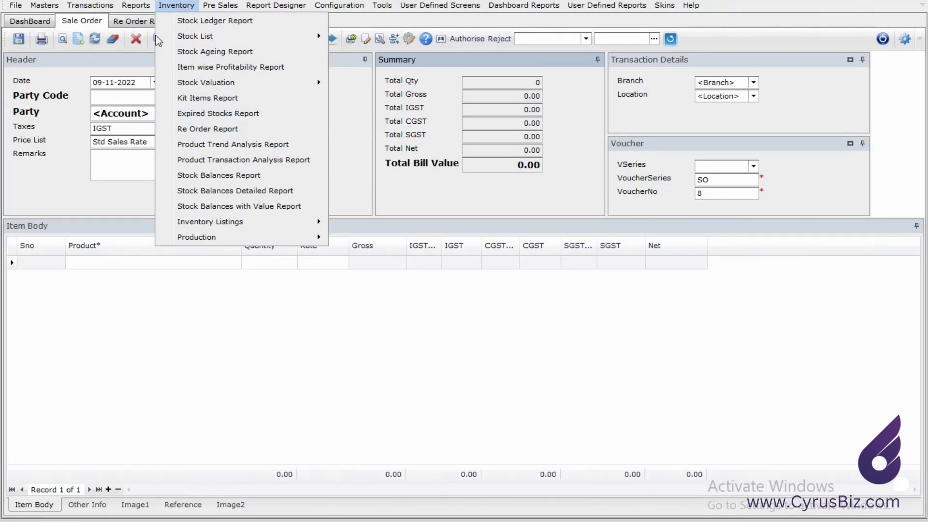
pyautogui.click(136, 25)
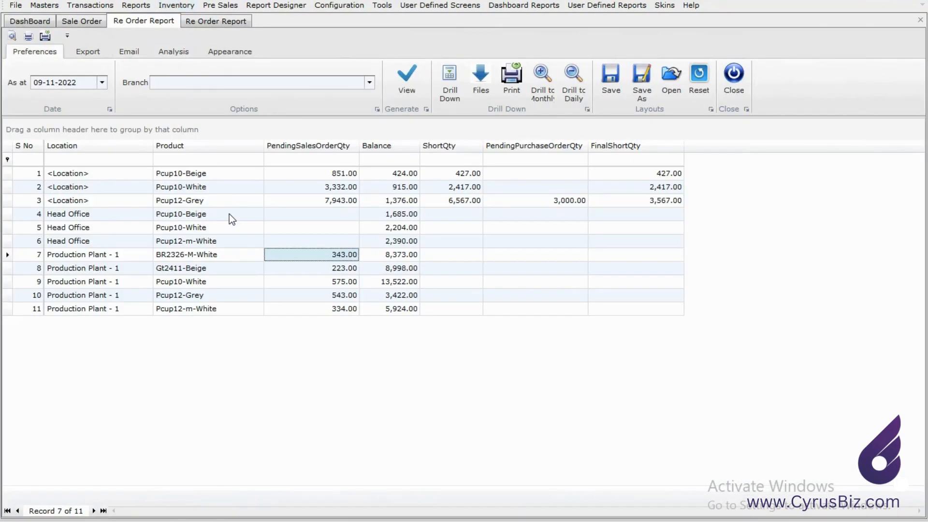
pyautogui.click(403, 215)
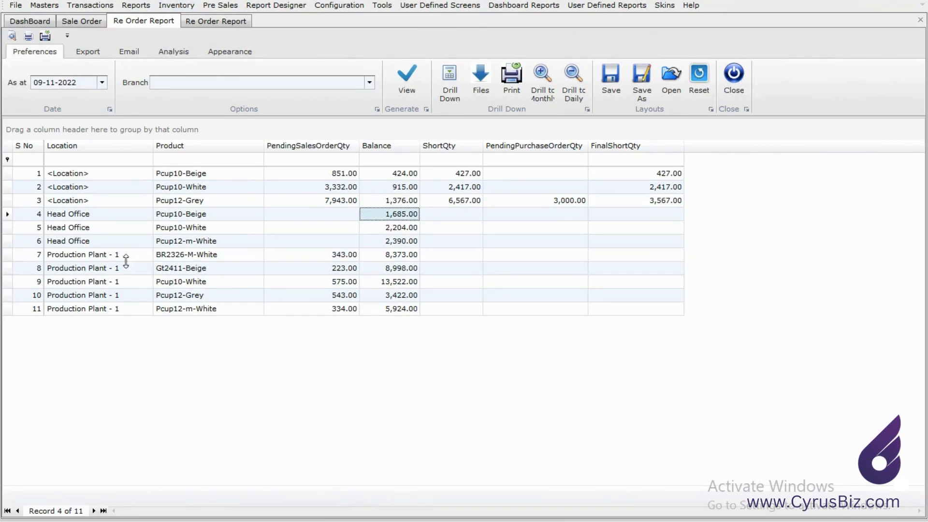
pyautogui.click(201, 188)
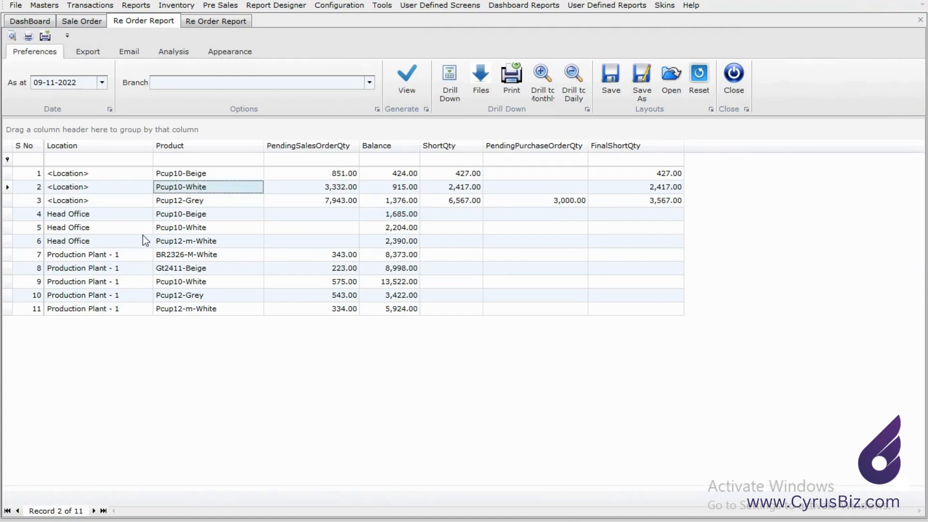
pyautogui.click(118, 270)
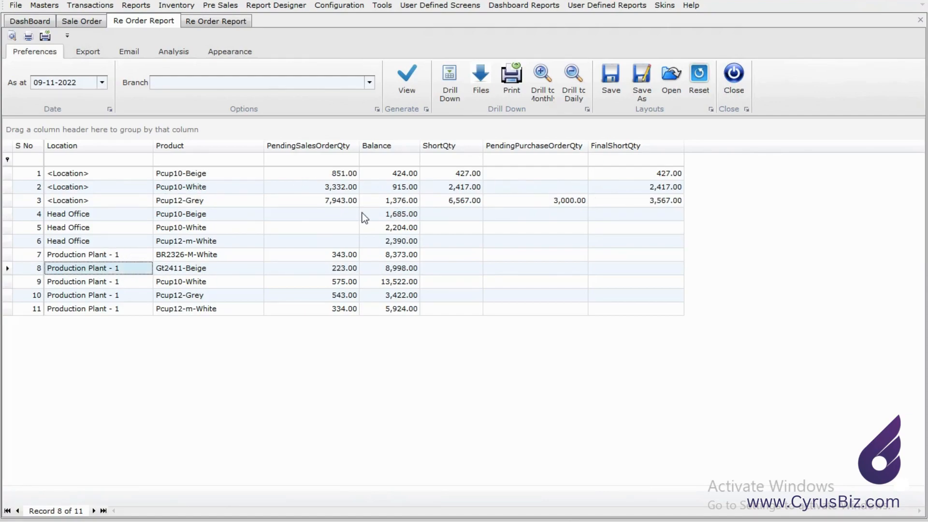
# Switch to the pivot view of the Re Order Report and check Pcup12-Grey's pending sales, balance, short, pending purchase and final short quantities
pyautogui.click(208, 23)
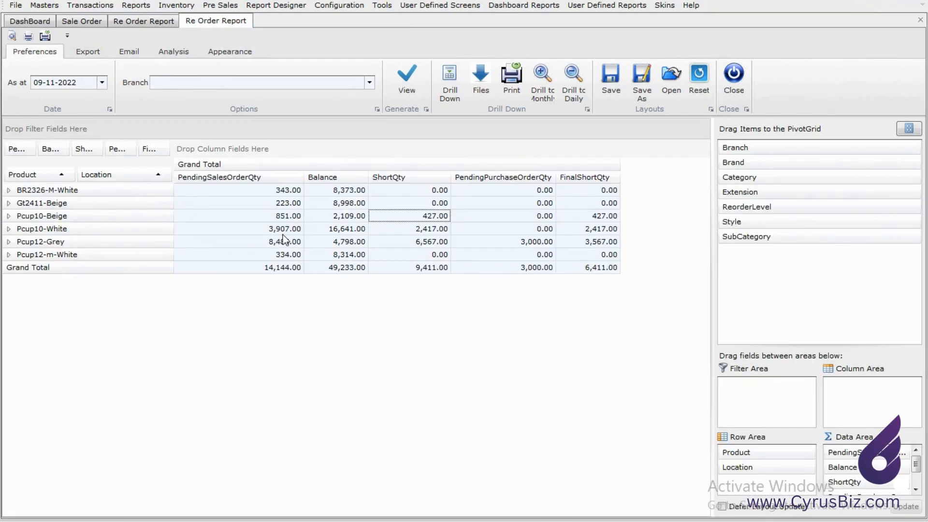
pyautogui.click(136, 239)
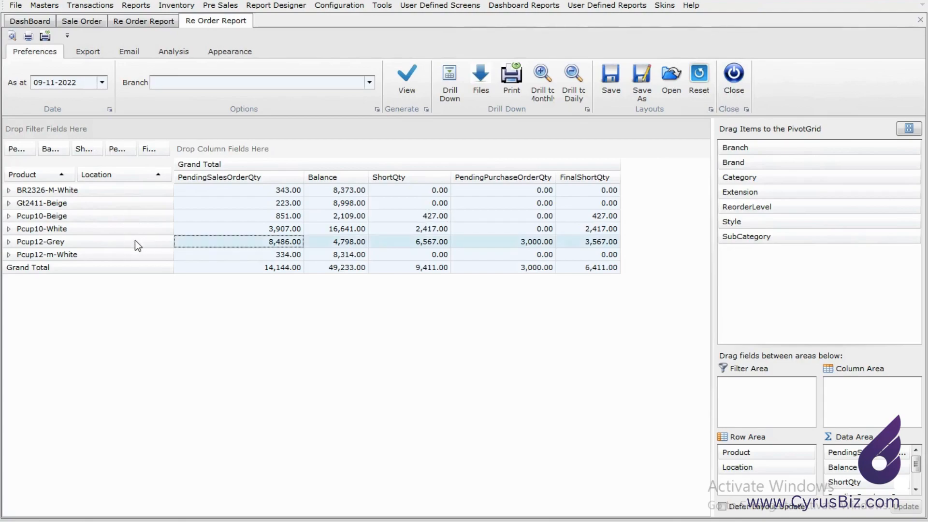
pyautogui.click(230, 246)
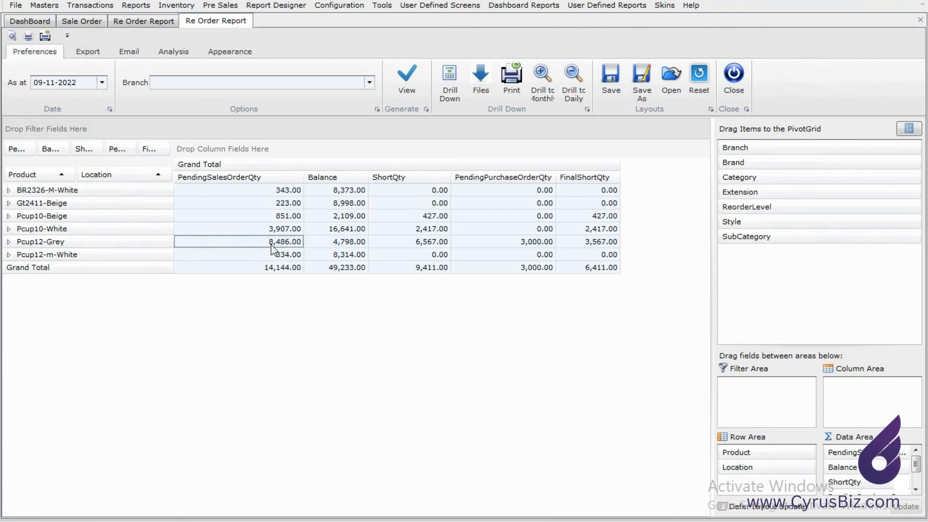
pyautogui.click(326, 243)
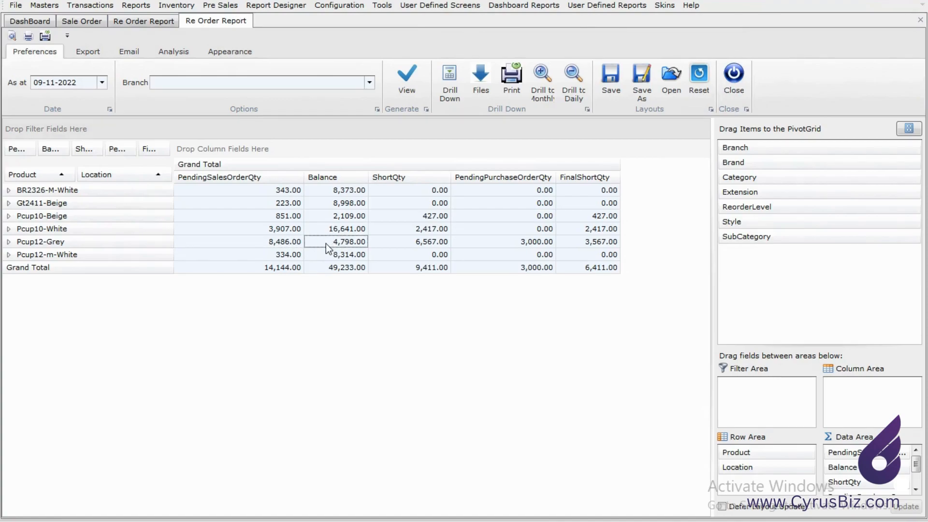
pyautogui.click(401, 245)
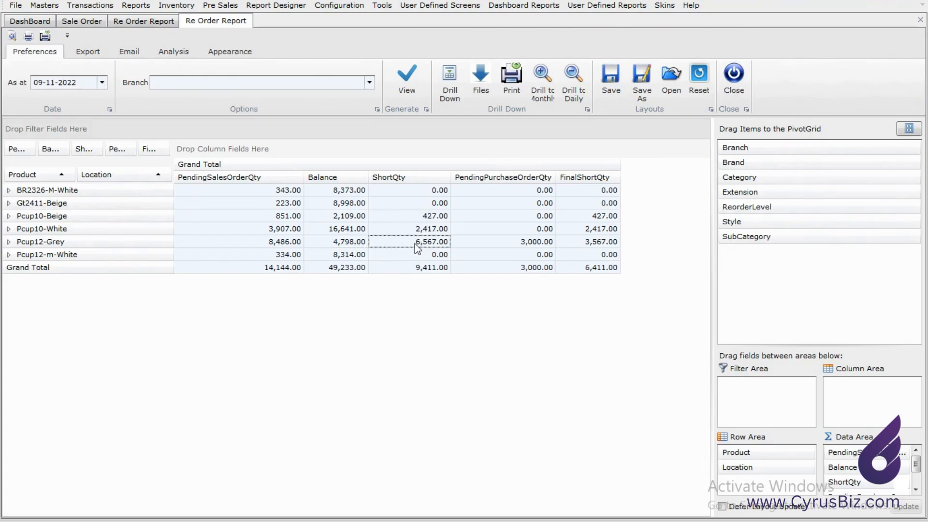
pyautogui.click(502, 246)
pyautogui.click(570, 242)
# Expand Pcup12-Grey by location and check the pending sales order quantity and balance for Production Plant - 1
pyautogui.click(9, 243)
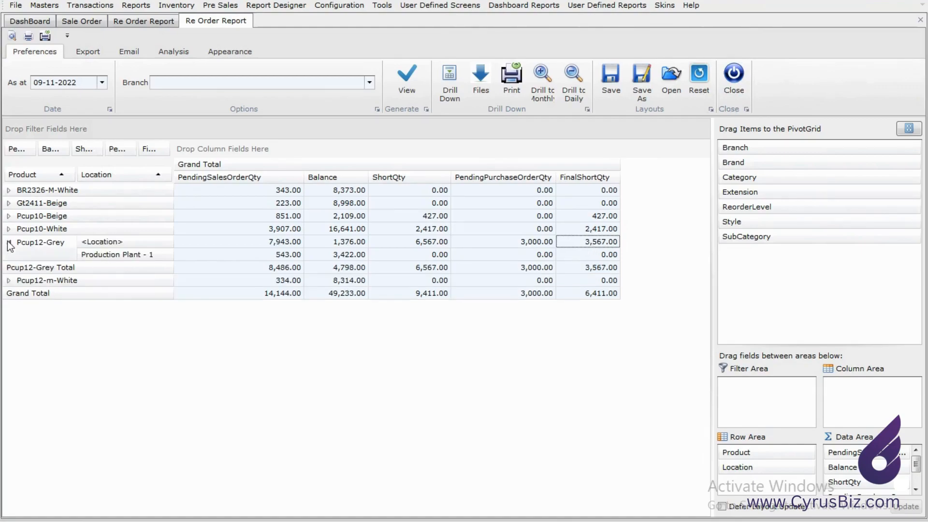
pyautogui.click(188, 254)
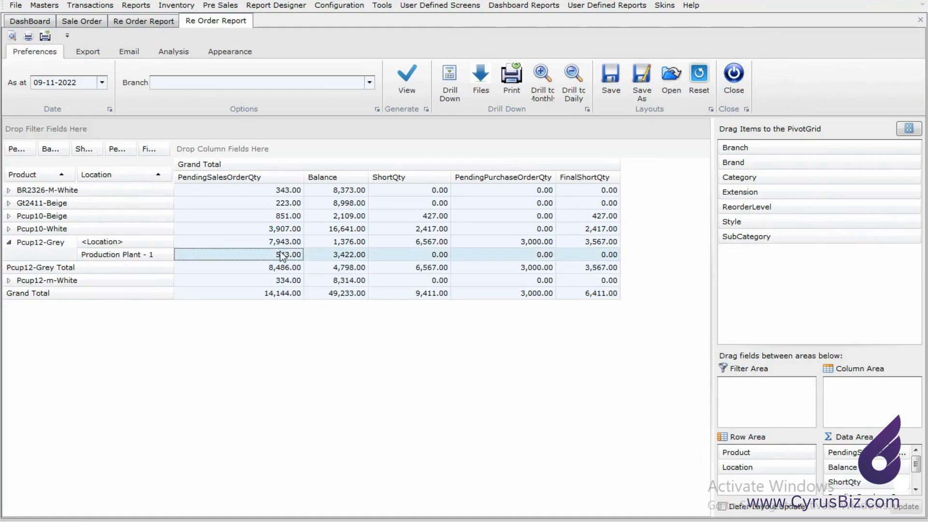
pyautogui.click(336, 250)
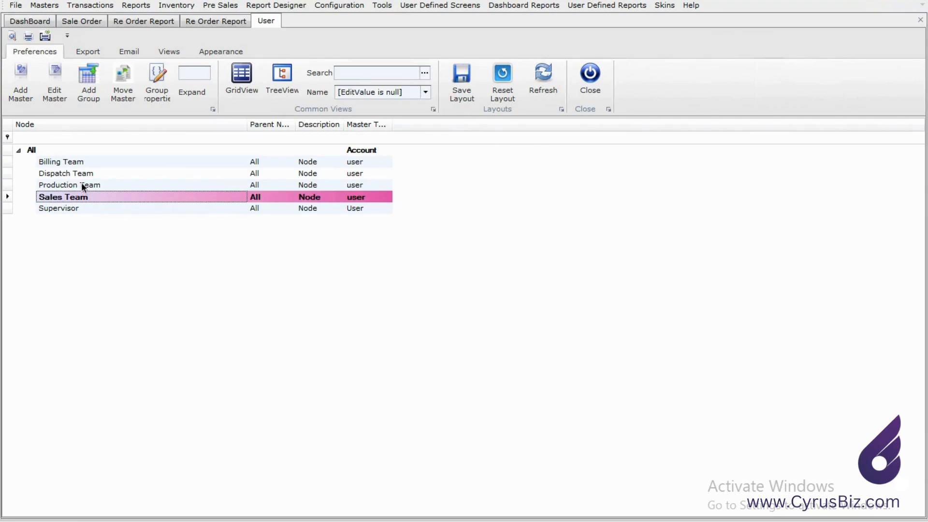
# Review the Dispatch Team, Production Team, Sales Team and Billing Team entries in the user master list
pyautogui.click(74, 174)
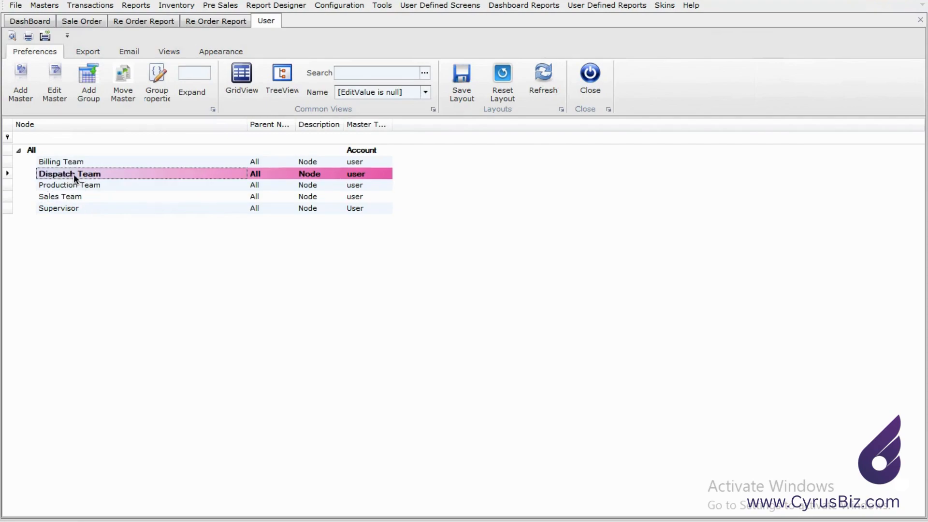
pyautogui.click(85, 185)
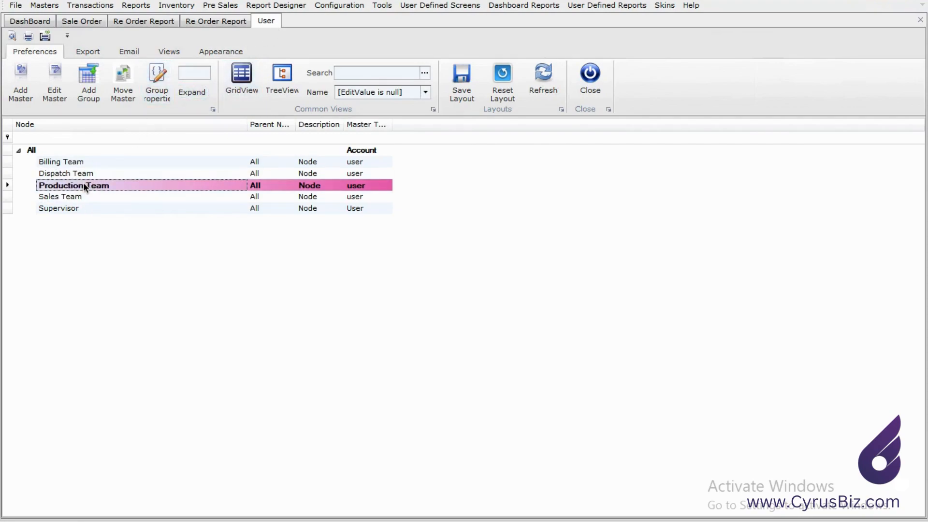
pyautogui.click(82, 196)
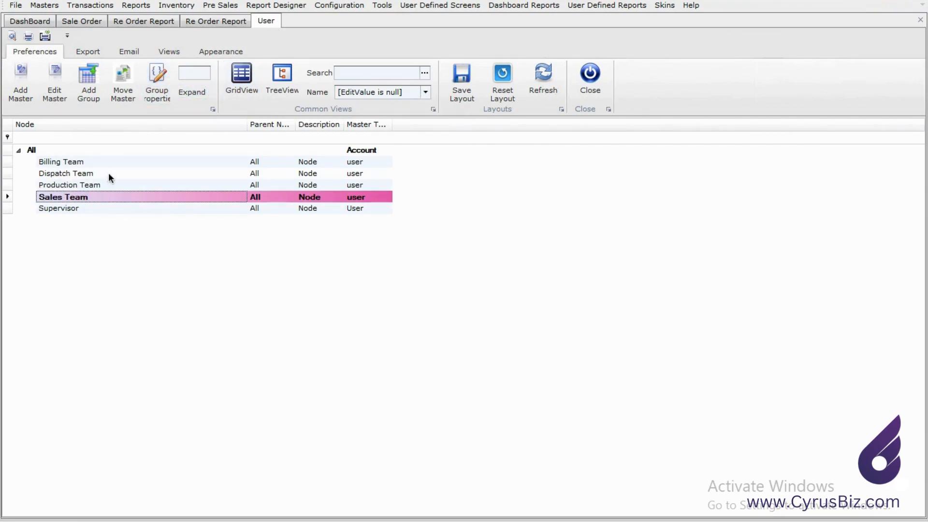
pyautogui.click(85, 163)
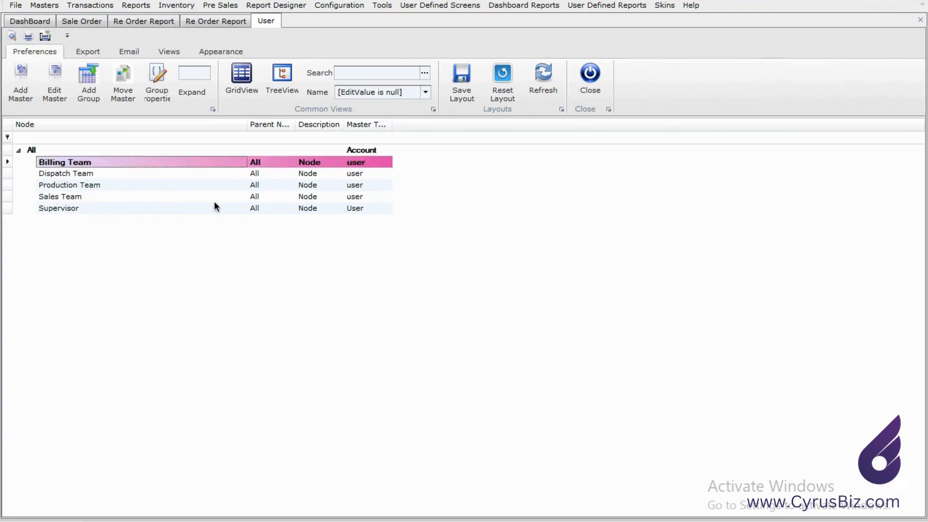
pyautogui.click(80, 186)
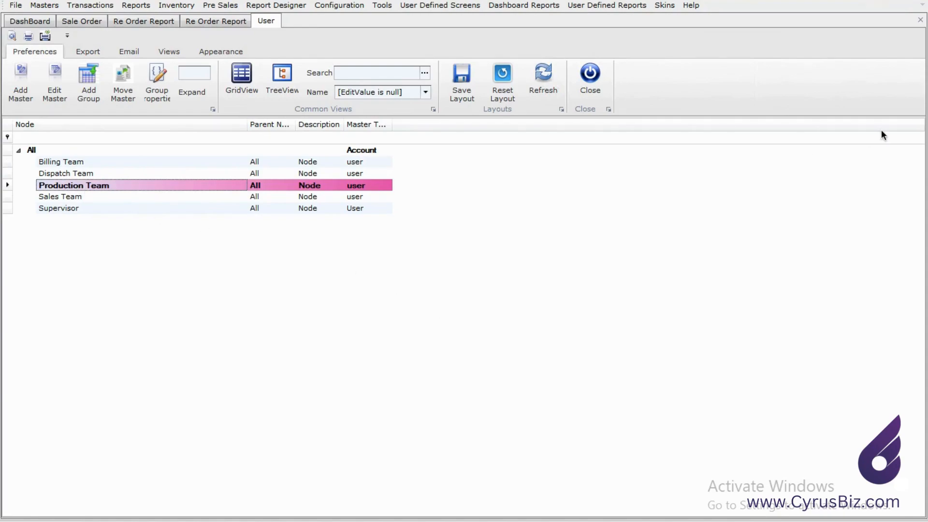
# Start CyrusBiz ERP from the desktop and log in to Yuccabe as Production Team, entering the account password
pyautogui.click(876, 2)
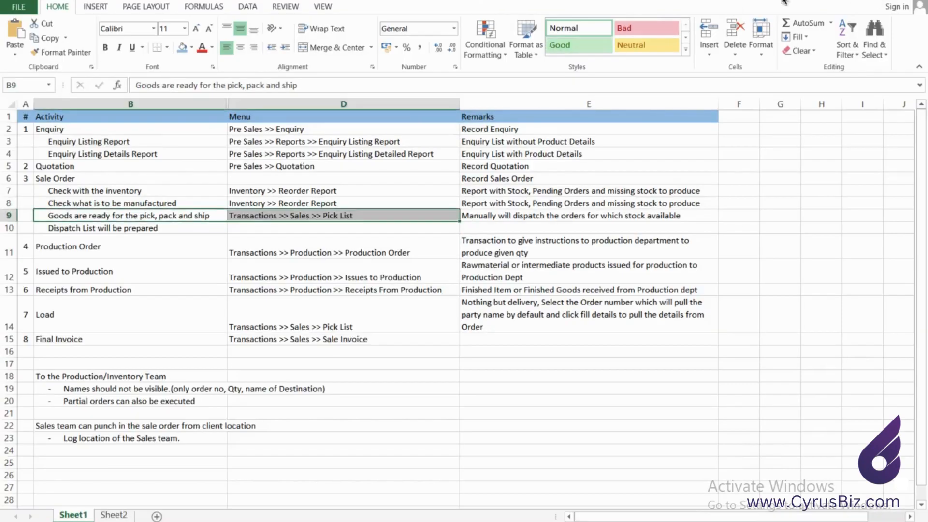
pyautogui.click(887, 3)
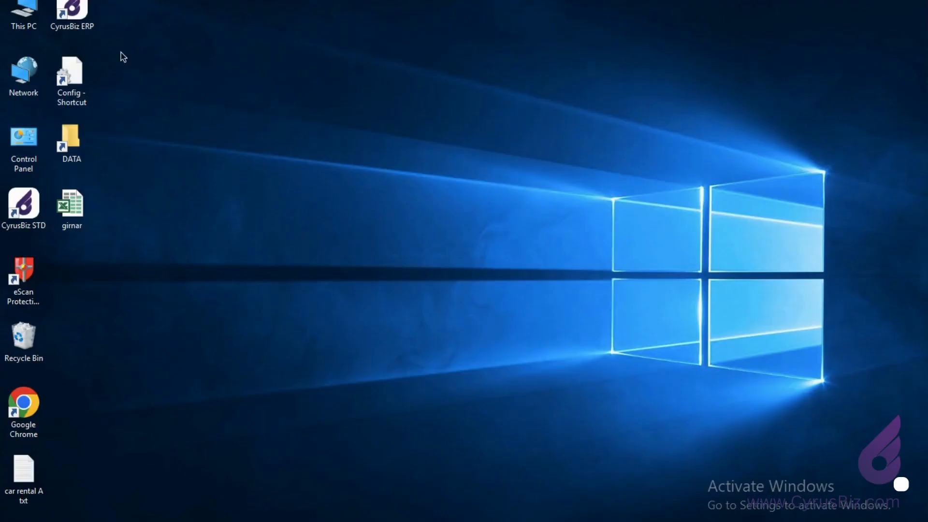
pyautogui.doubleClick(74, 19)
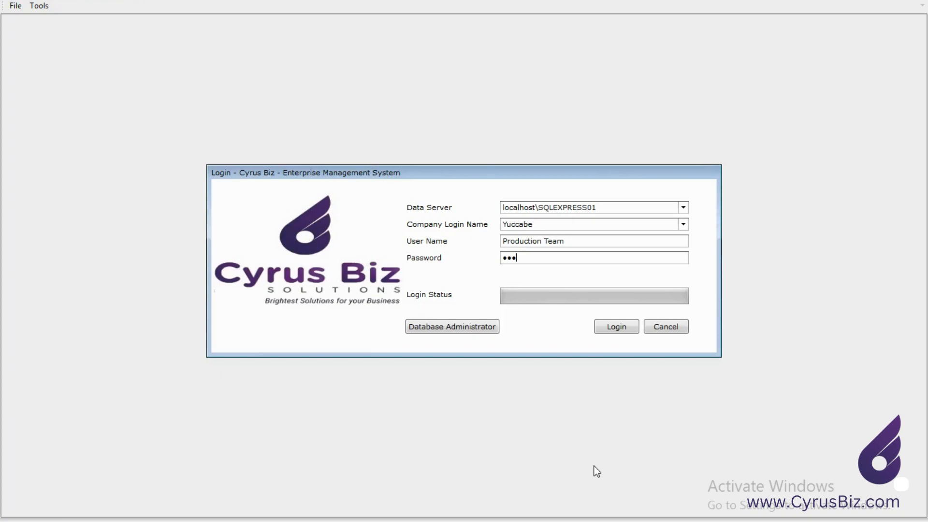
pyautogui.click(616, 330)
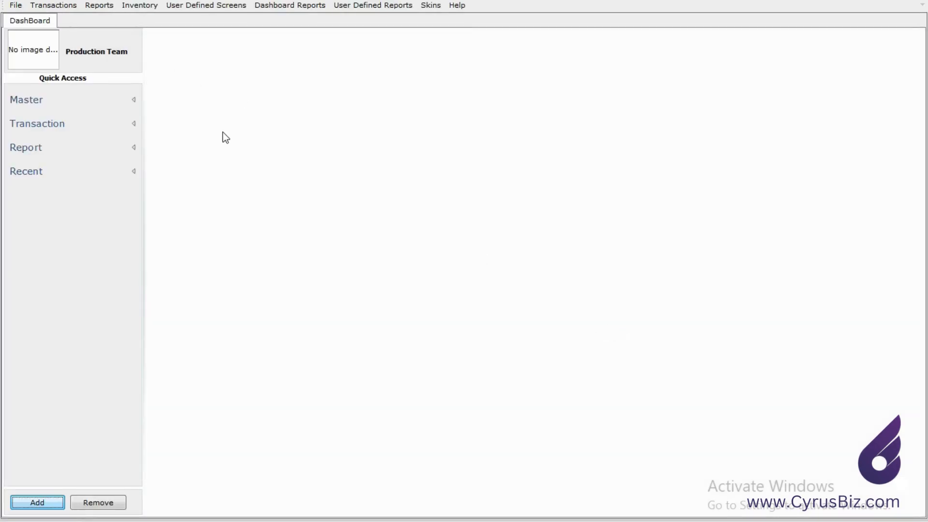
pyautogui.click(56, 6)
pyautogui.click(93, 6)
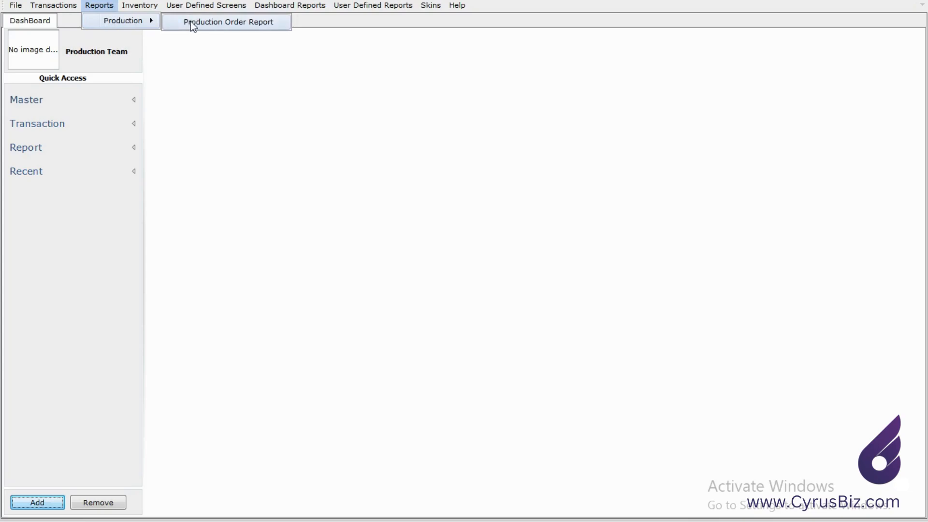
pyautogui.click(150, 9)
pyautogui.moveTo(160, 20)
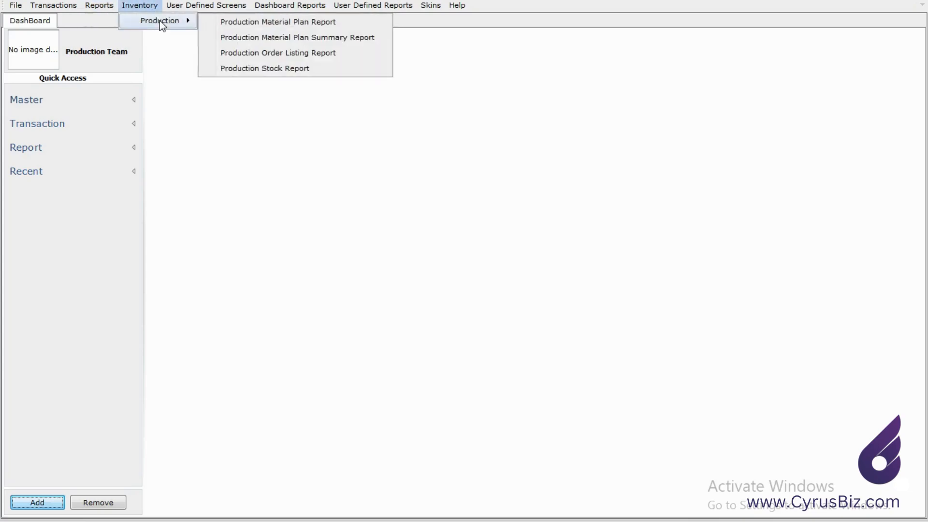
pyautogui.click(271, 255)
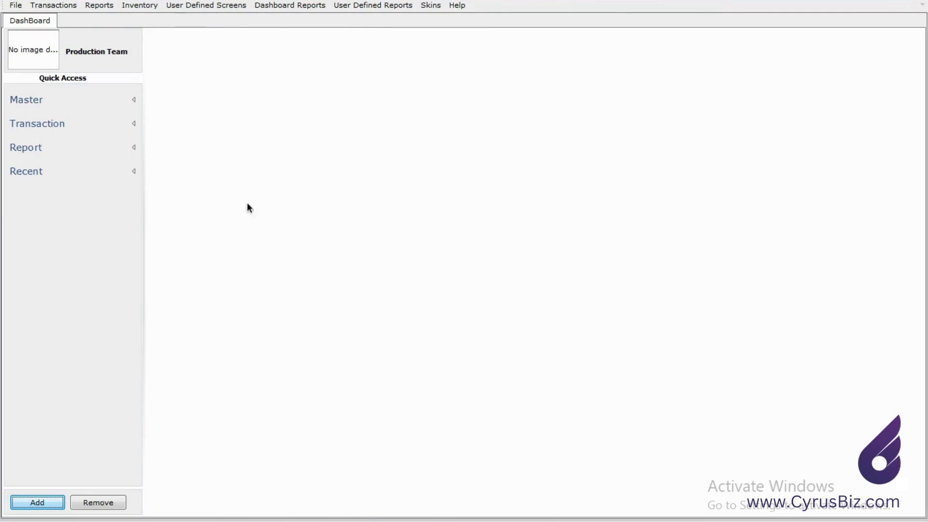
# Open the Production Order transaction and load the previous voucher
pyautogui.click(53, 6)
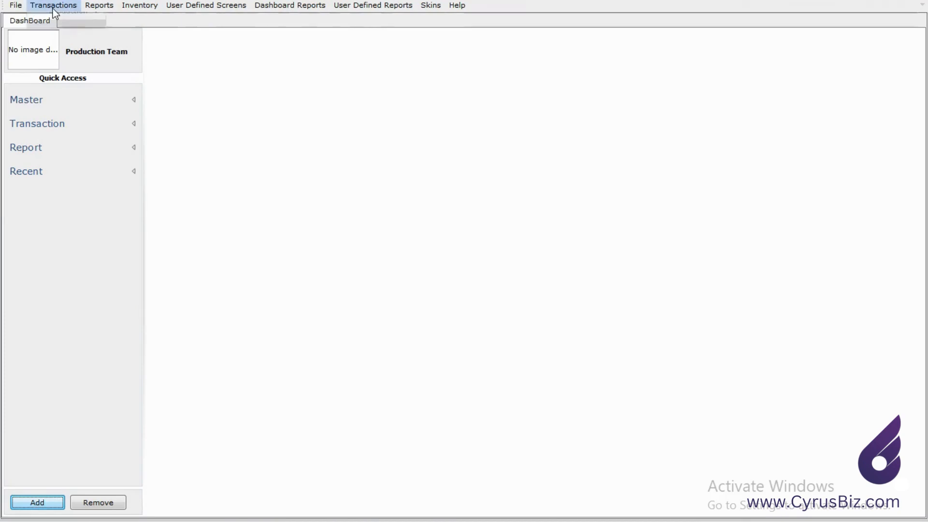
pyautogui.moveTo(64, 23)
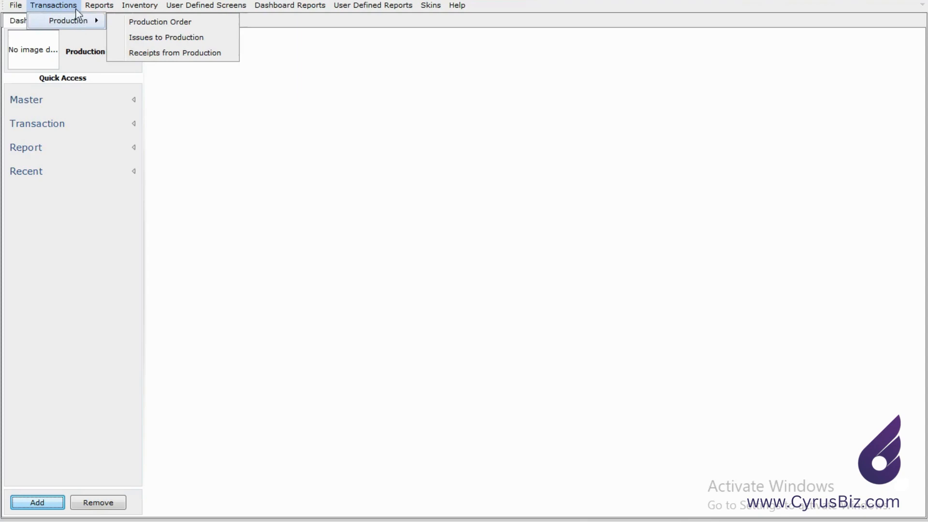
pyautogui.click(199, 22)
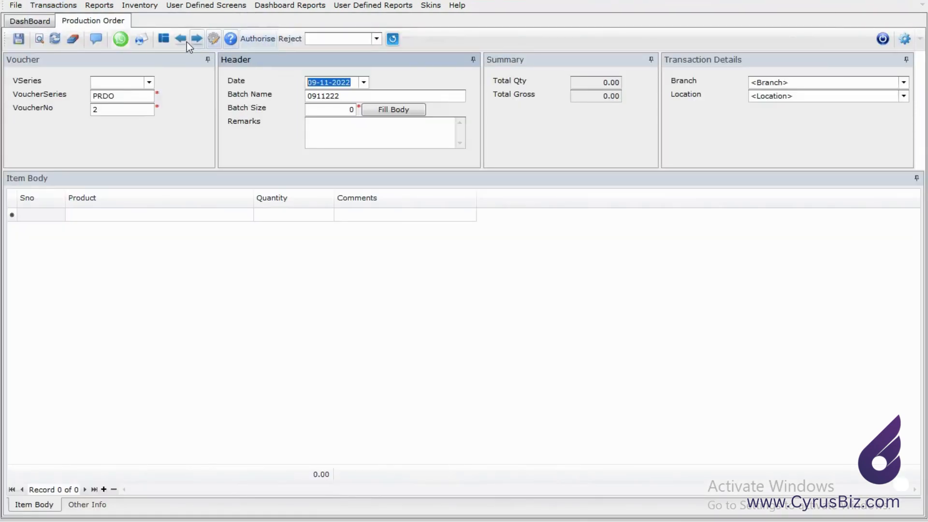
pyautogui.click(183, 40)
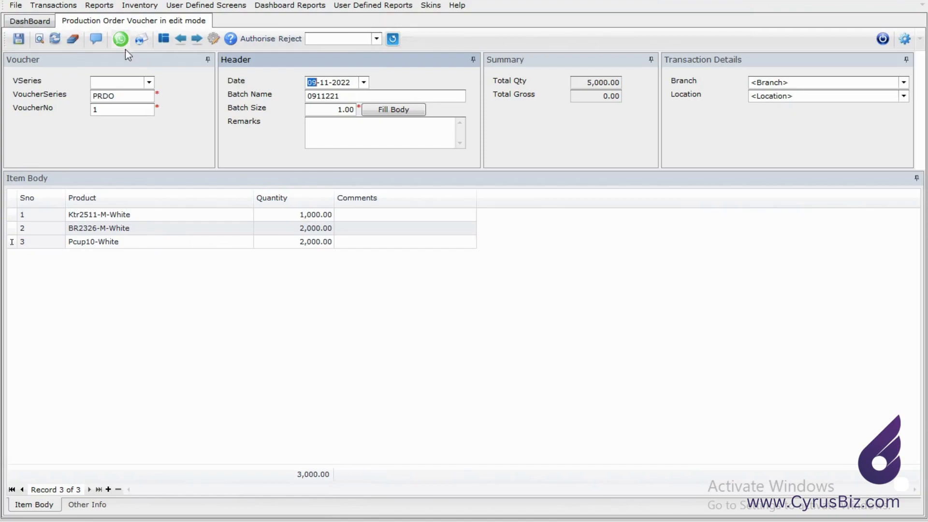
# Open the Issues to Production transaction, load the previous voucher and check the expected product for the Plastic Granules row
pyautogui.click(57, 6)
pyautogui.moveTo(80, 25)
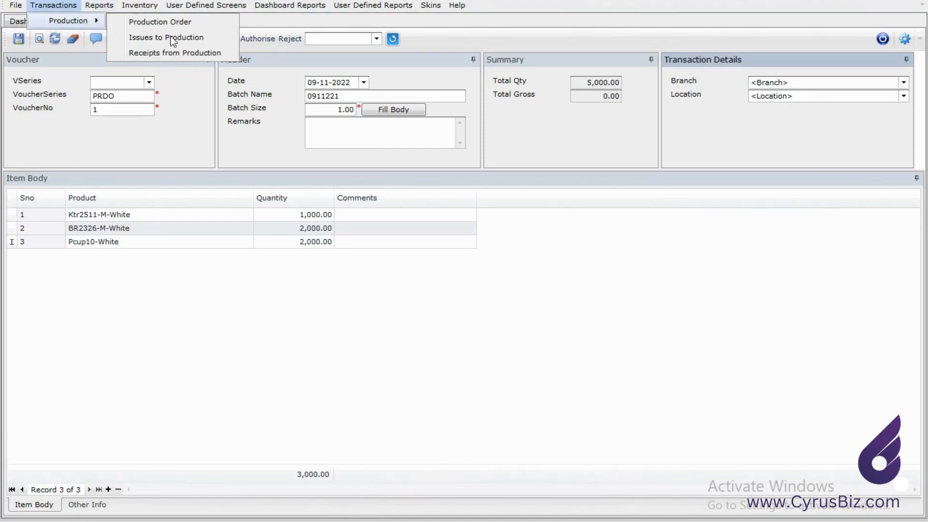
pyautogui.click(219, 36)
pyautogui.click(180, 39)
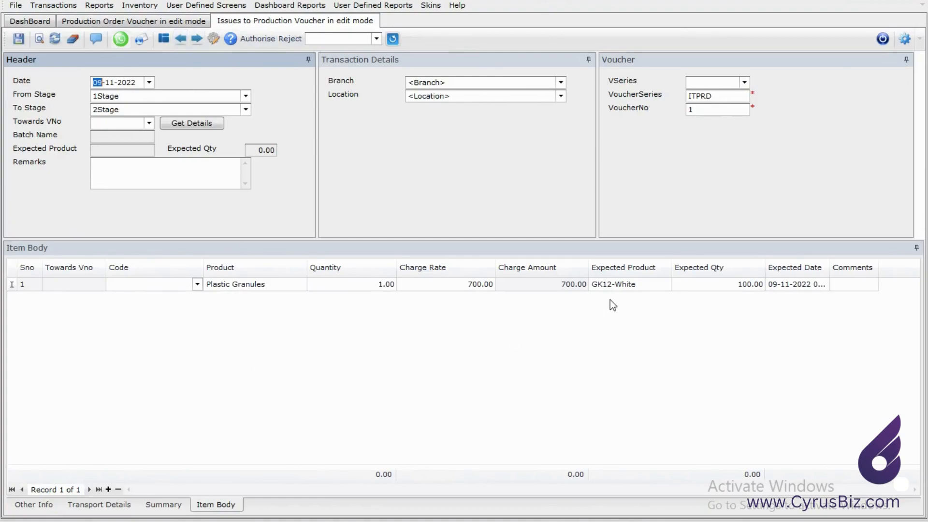
pyautogui.click(630, 285)
pyautogui.click(244, 202)
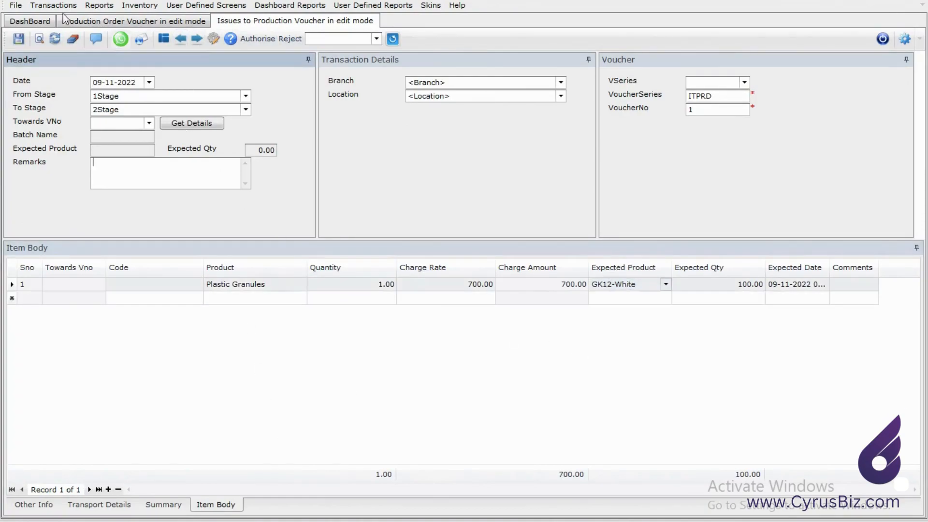
# Open the Receipts from Production transaction, load the previous voucher and check the received quantity, damage quantity and charge rate of its row
pyautogui.click(53, 5)
pyautogui.moveTo(77, 19)
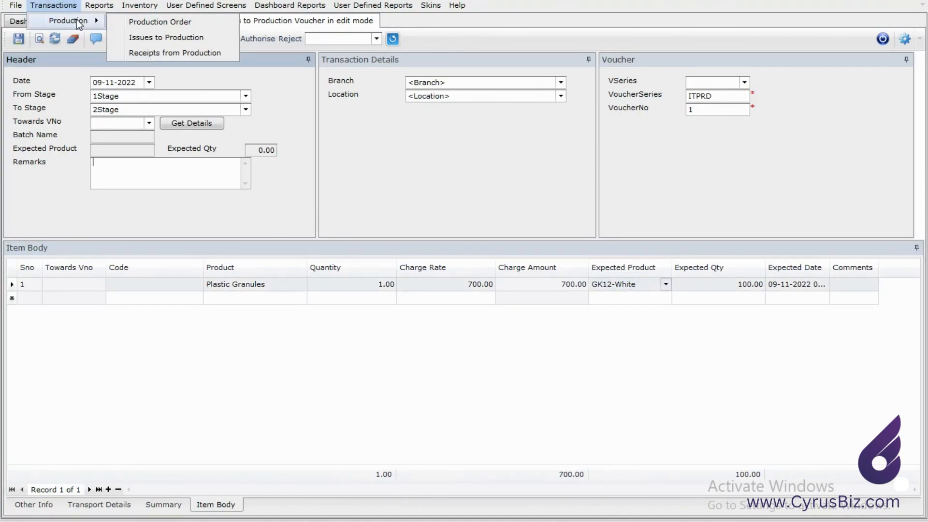
pyautogui.click(177, 53)
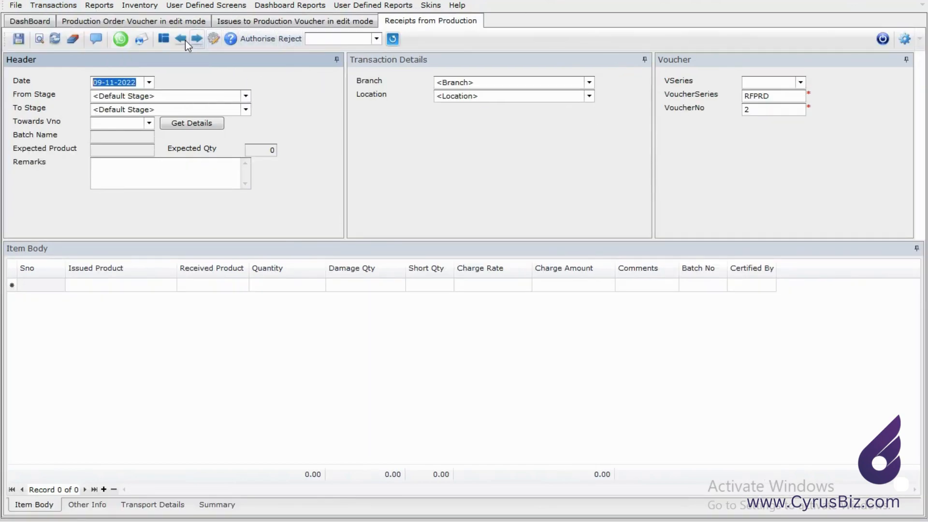
pyautogui.click(183, 39)
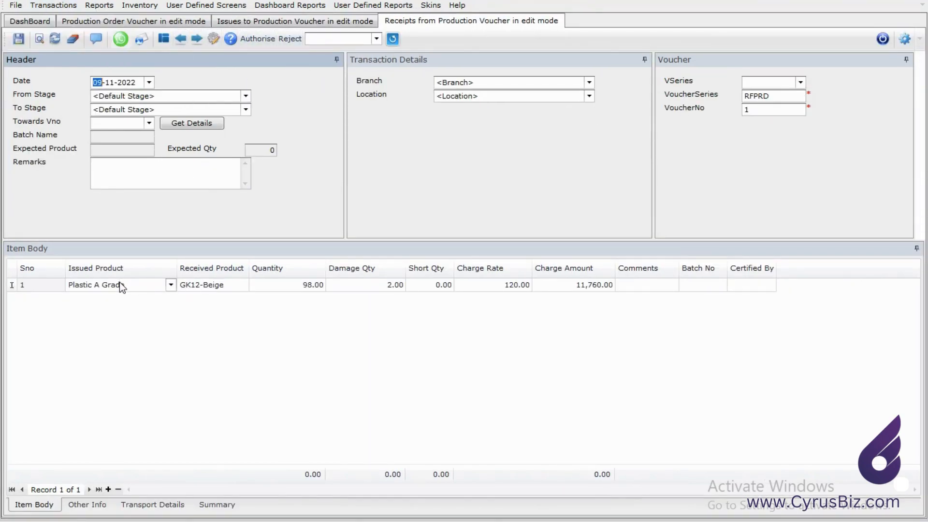
pyautogui.click(306, 288)
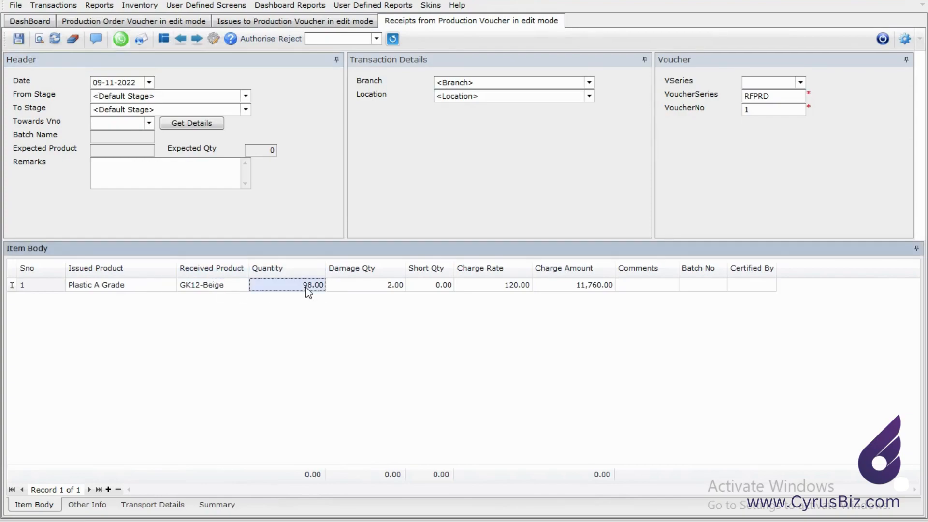
pyautogui.click(393, 287)
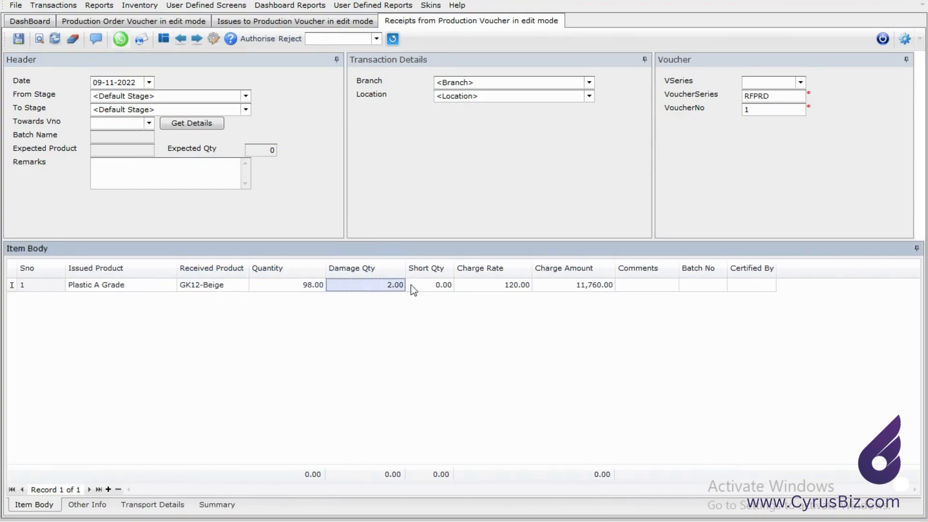
pyautogui.click(488, 285)
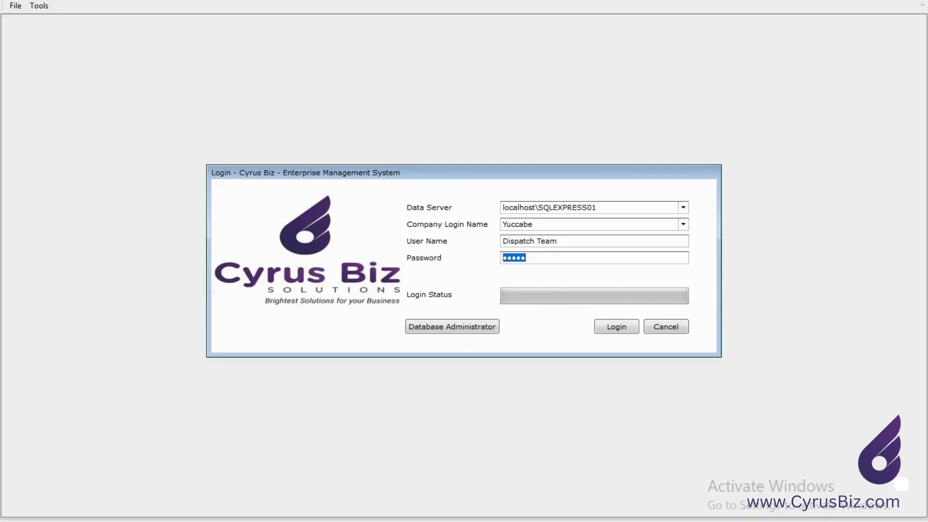
# Log in to Yuccabe as Dispatch Team, entering the account password, and open the sales Pick List transaction
pyautogui.write('•••')
pyautogui.click(620, 325)
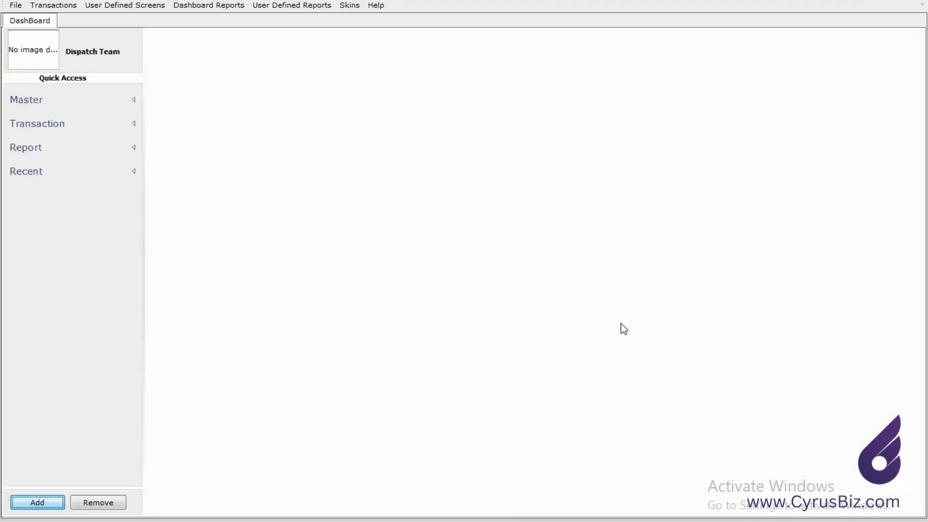
pyautogui.click(57, 6)
pyautogui.moveTo(62, 22)
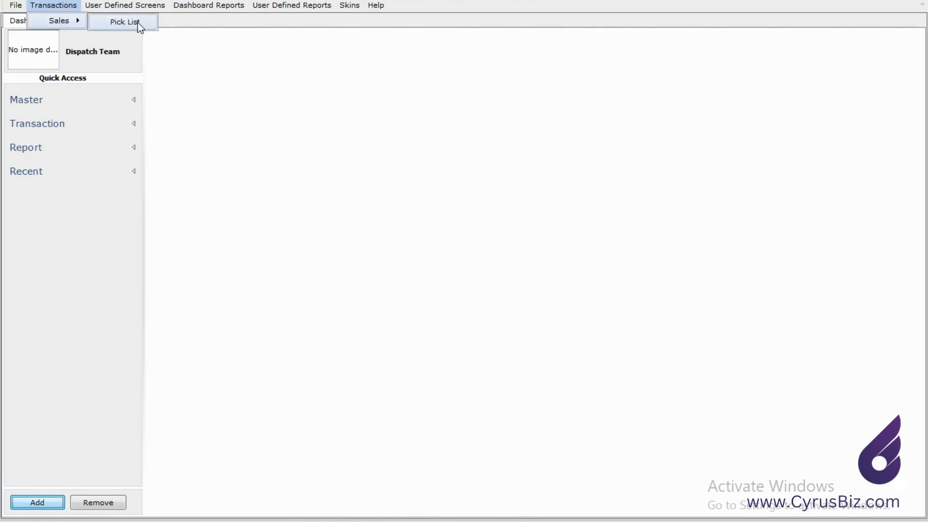
pyautogui.click(152, 24)
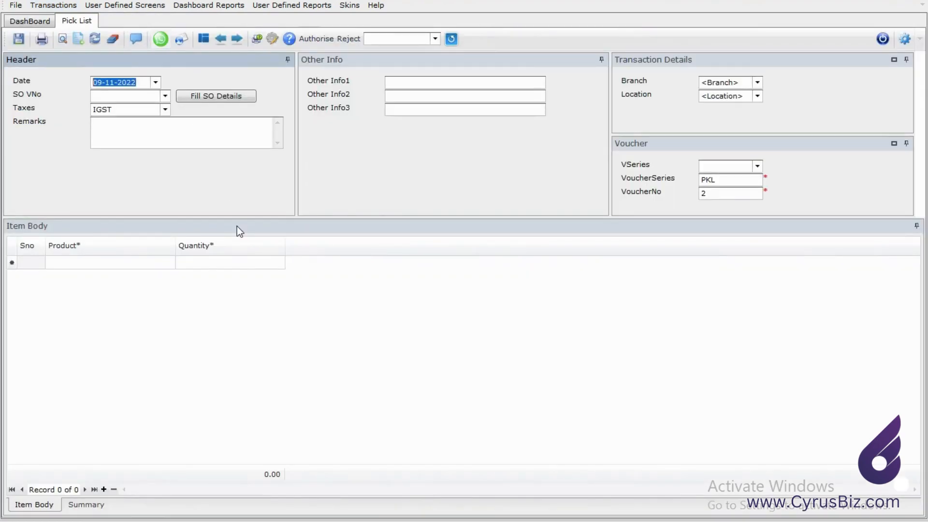
# Fill the pick list with the details of sale order SO-2 and save it
pyautogui.click(165, 96)
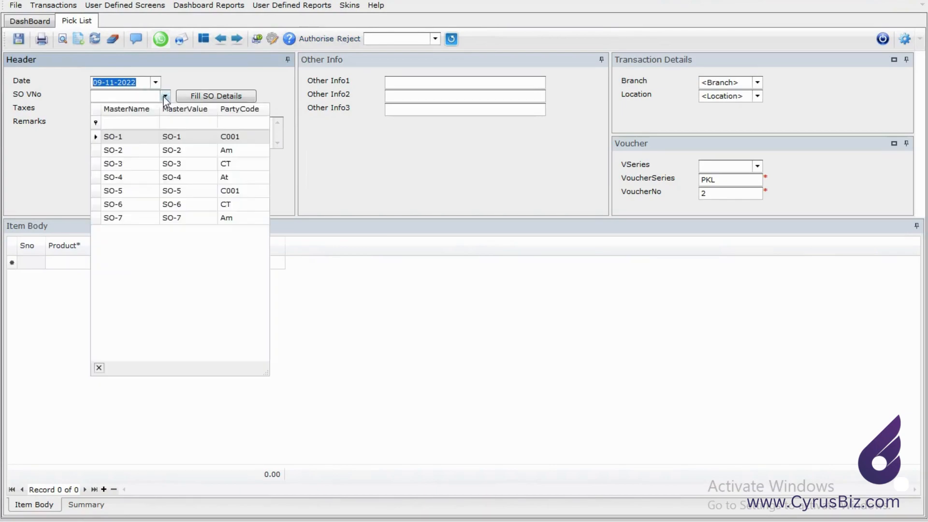
pyautogui.click(123, 152)
pyautogui.click(217, 96)
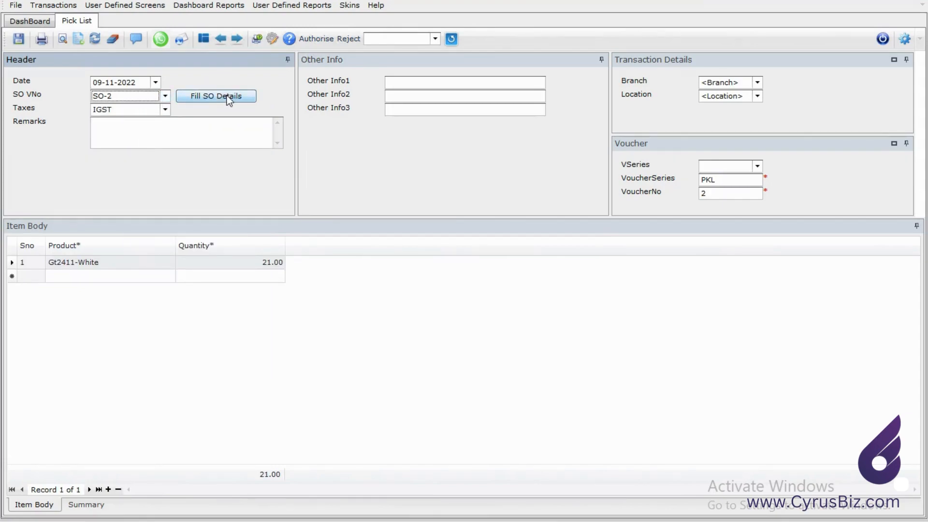
pyautogui.click(217, 276)
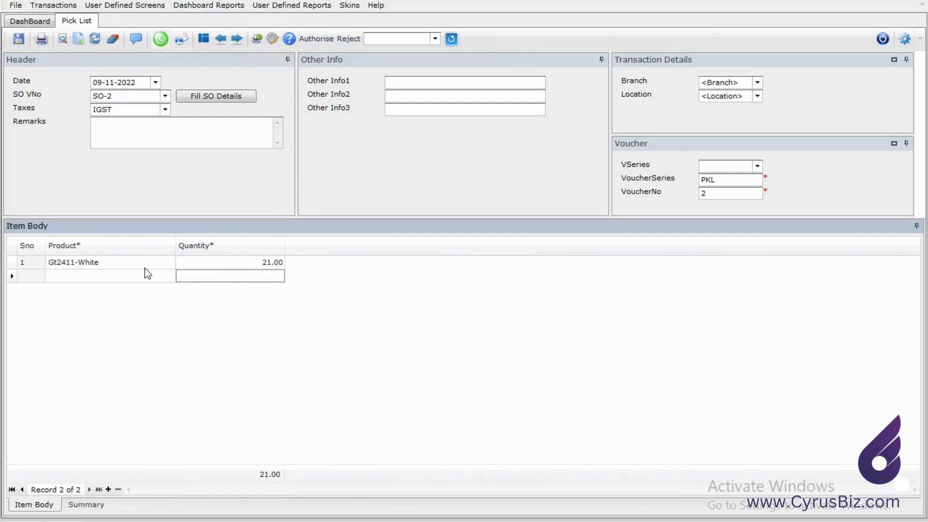
pyautogui.click(19, 40)
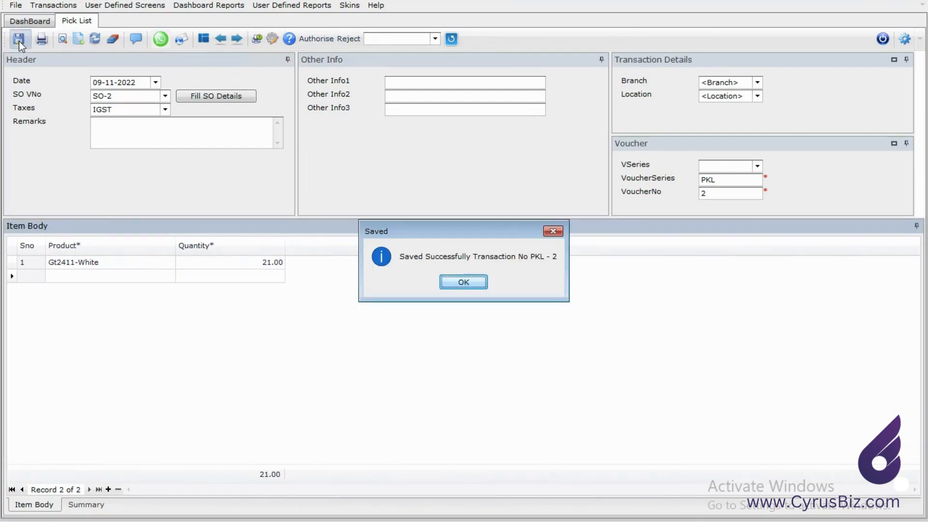
pyautogui.press('Return')
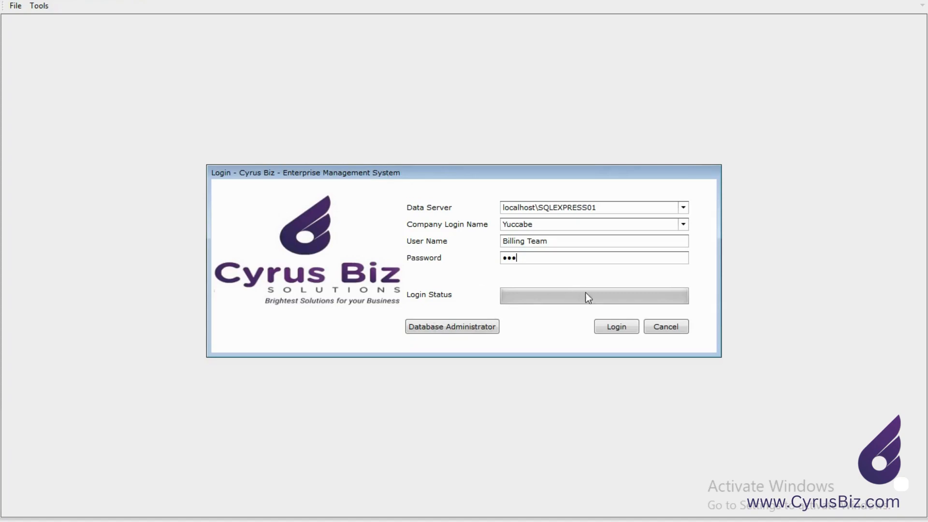
# Log in to Yuccabe as Billing Team and open the Sale Invoice transaction
pyautogui.click(612, 327)
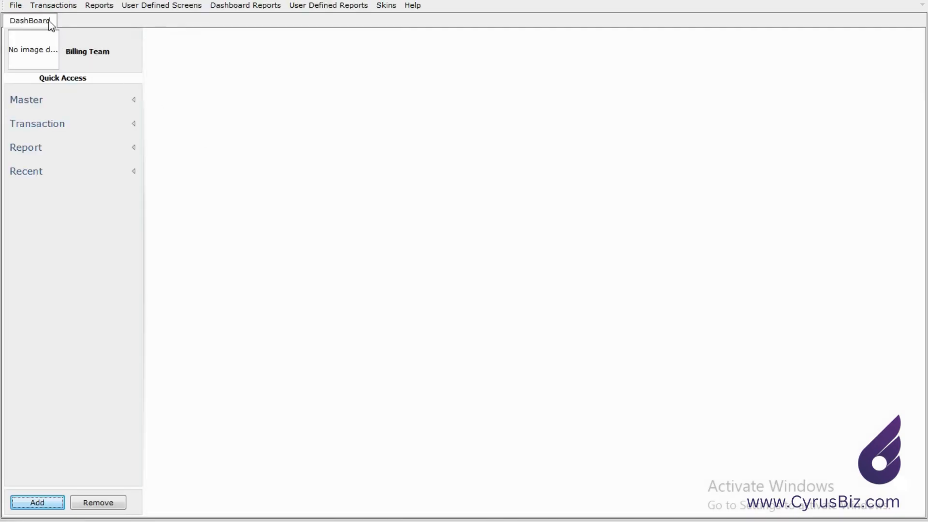
pyautogui.click(54, 4)
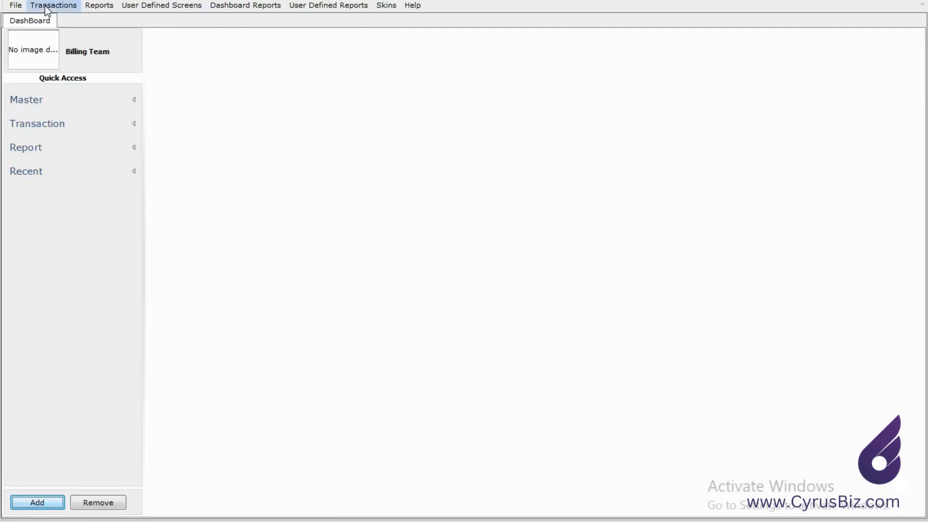
pyautogui.moveTo(65, 21)
pyautogui.click(168, 54)
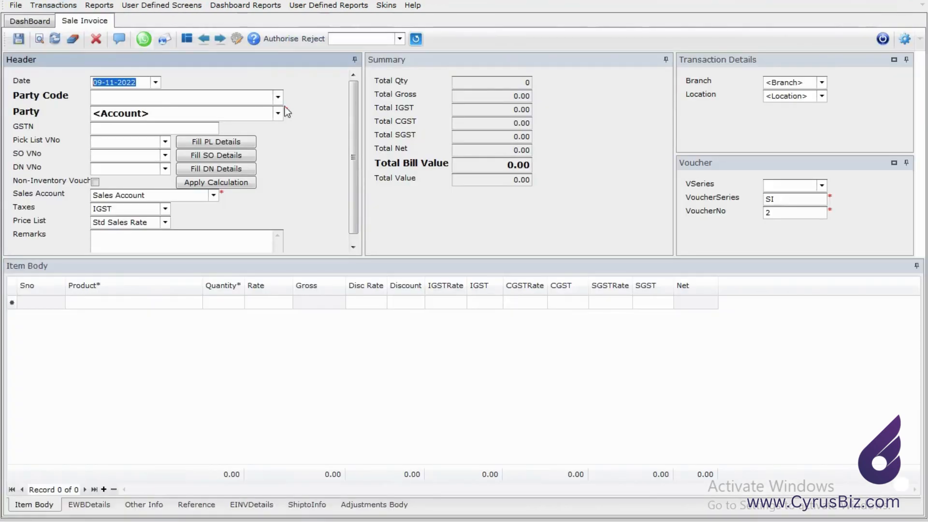
# Load the previous sale invoice voucher, look at its Pcup10-Beige row and save the voucher again
pyautogui.click(203, 38)
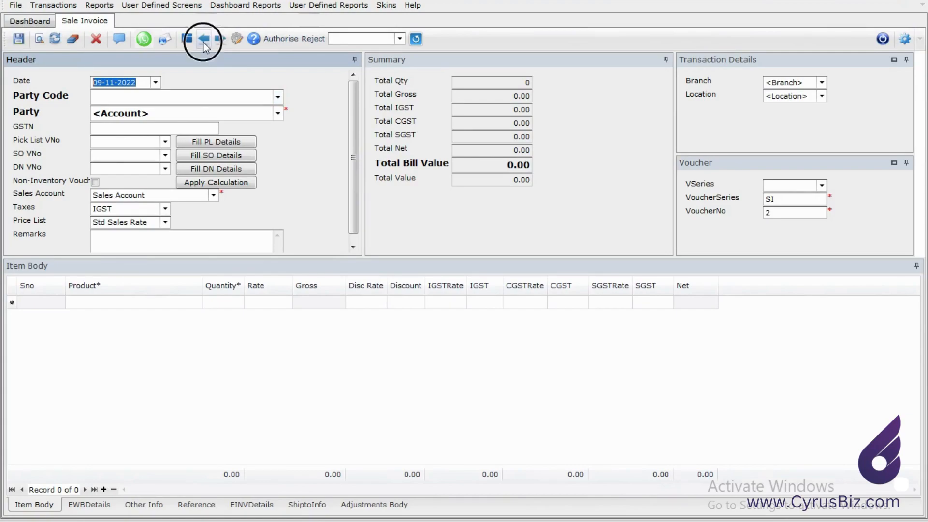
pyautogui.click(184, 319)
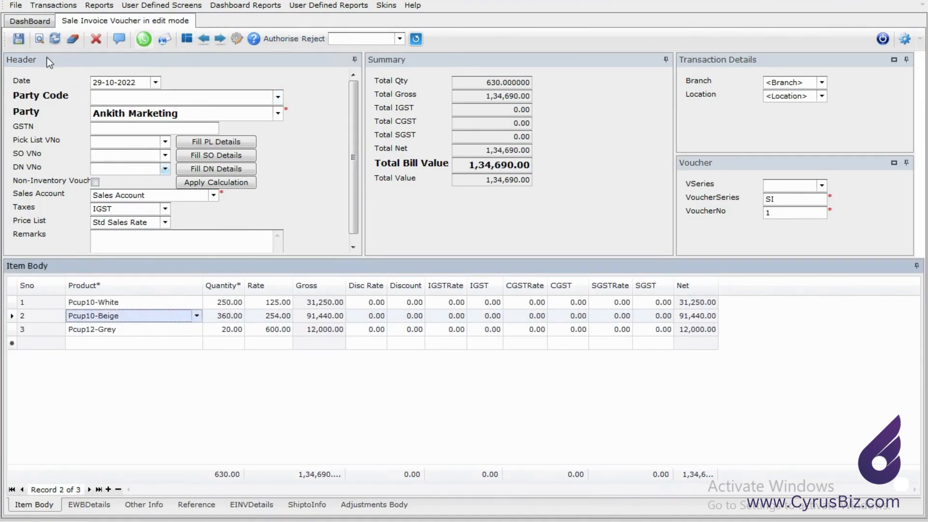
pyautogui.click(19, 38)
pyautogui.press('Return')
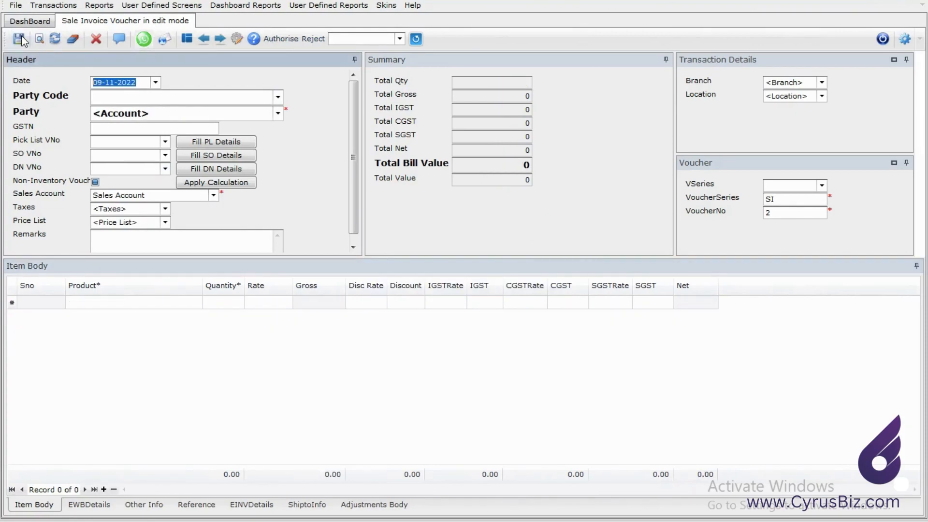